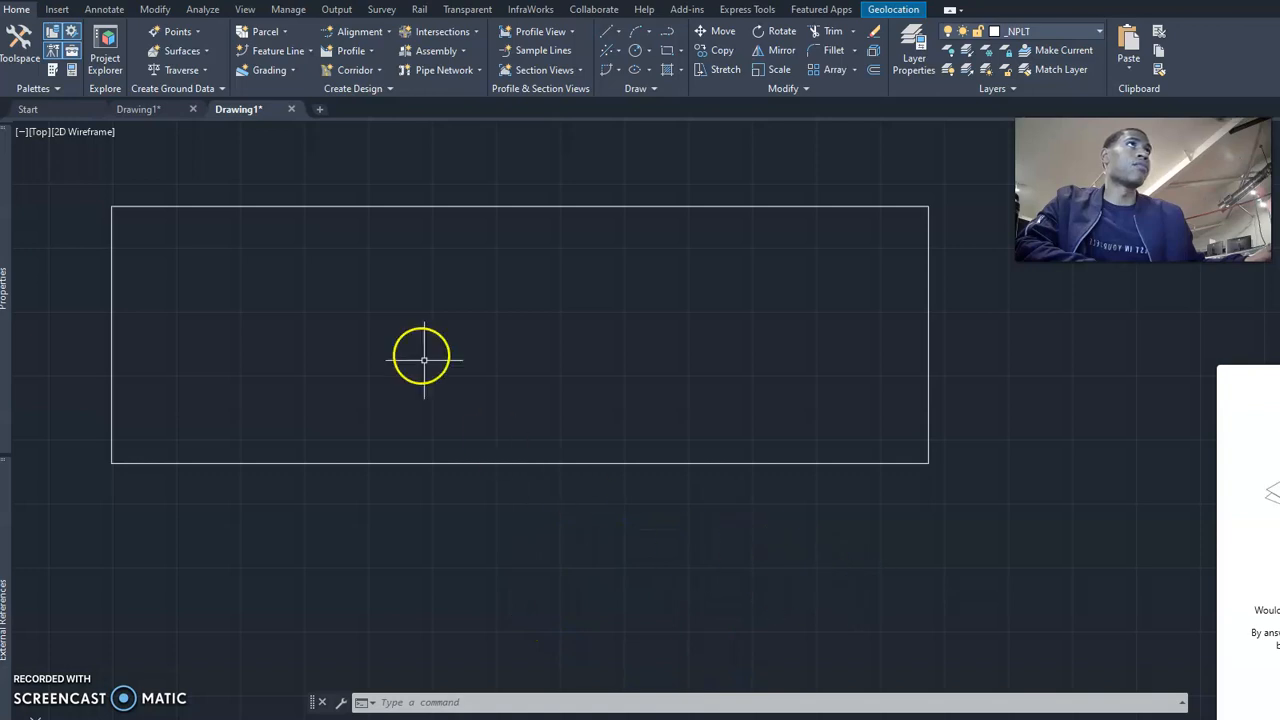
Erase the existing rectangle and draw a shorter, slightly taller one in its place.
click(397, 206)
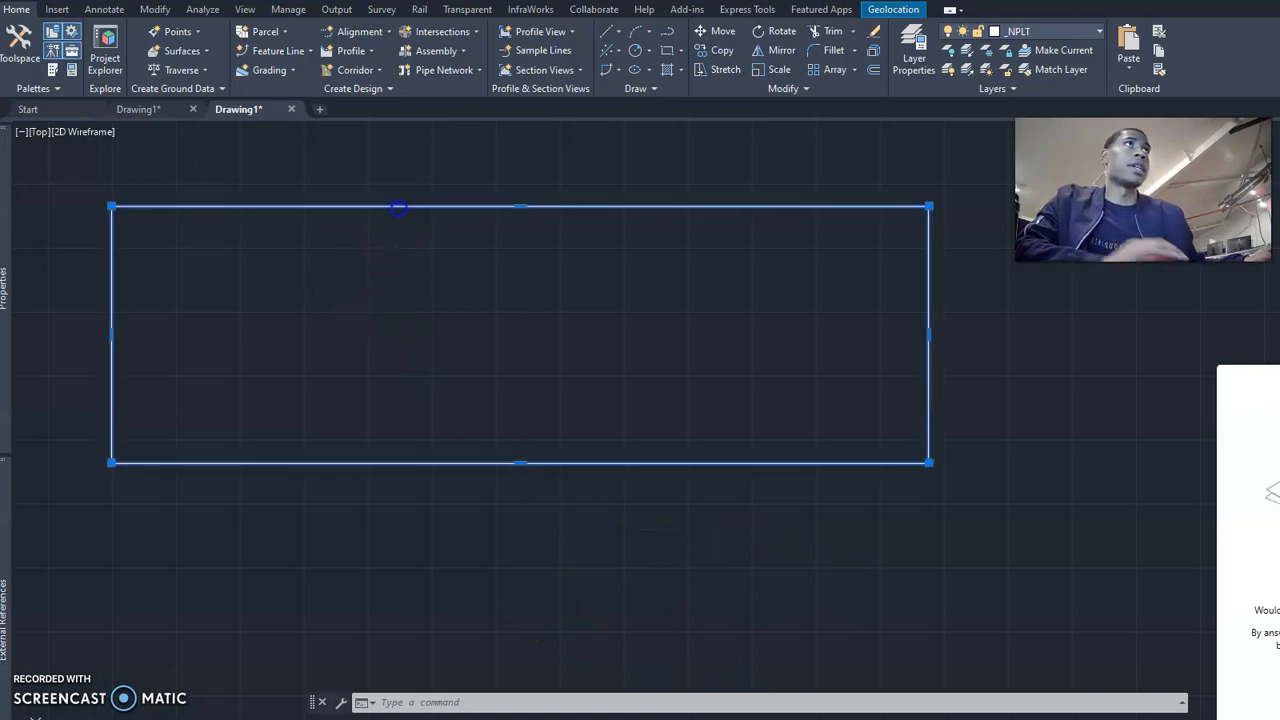
key(Return)
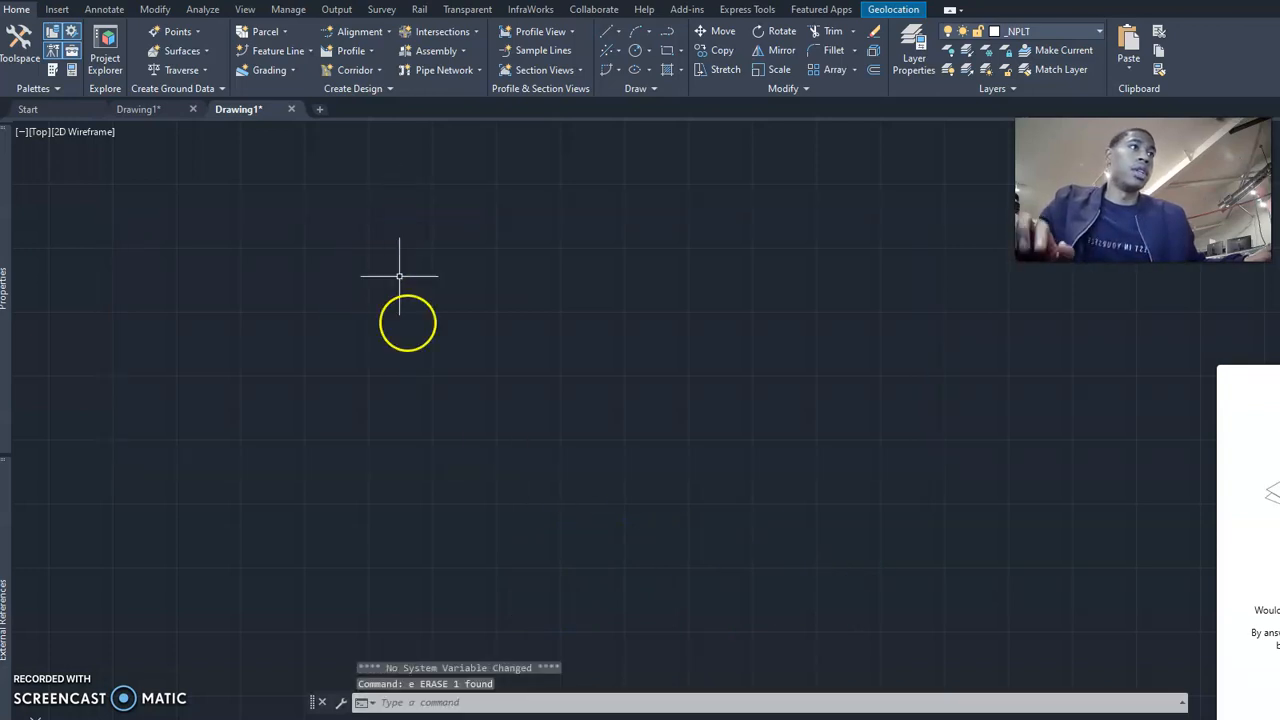
text(re)
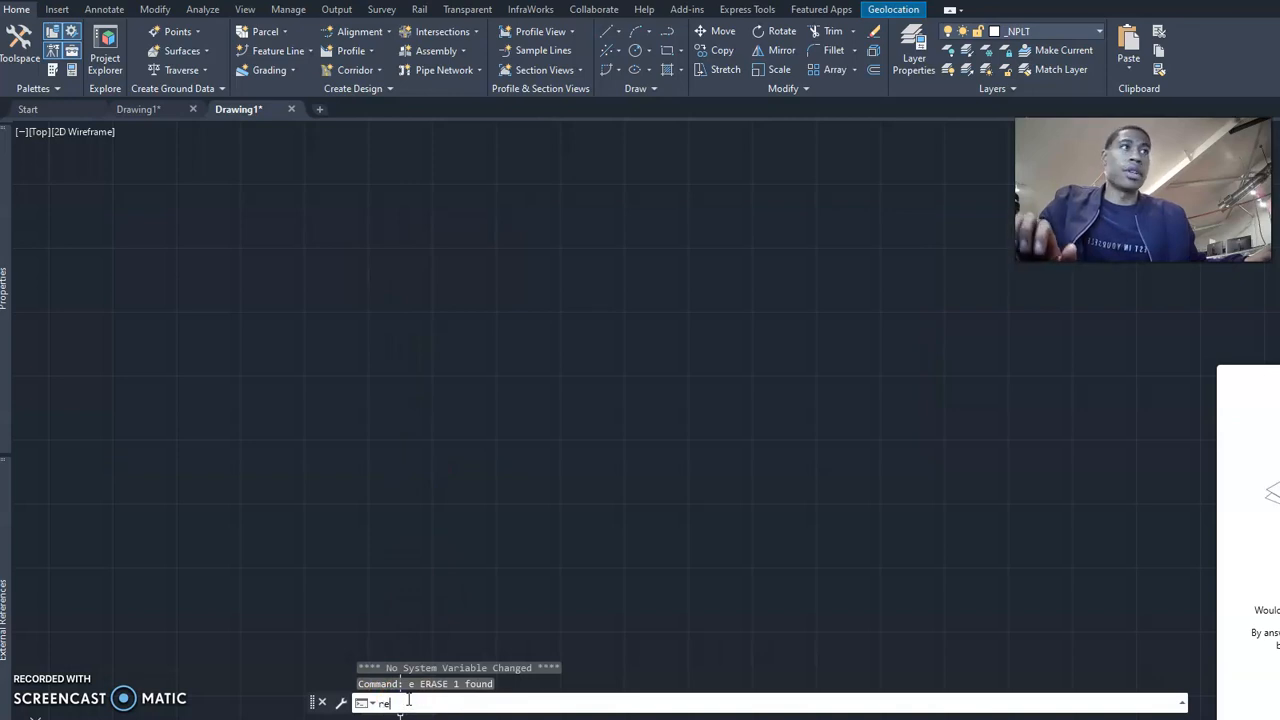
text(c)
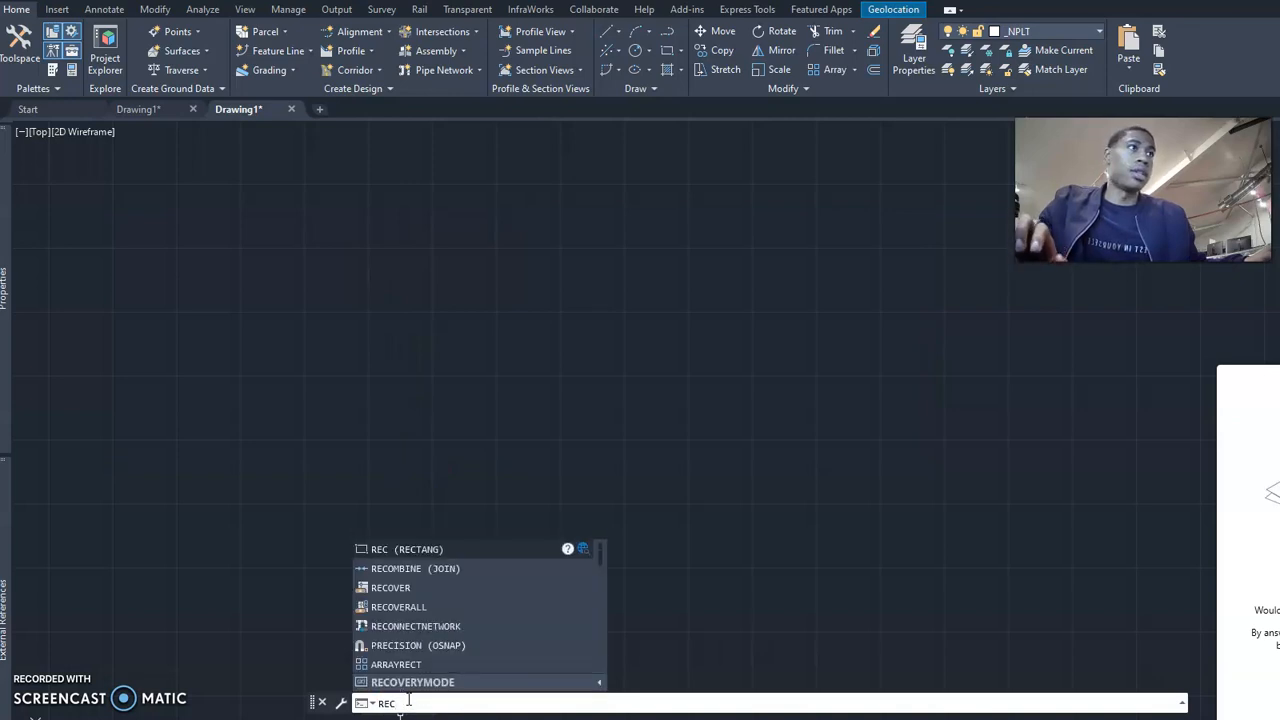
click(395, 548)
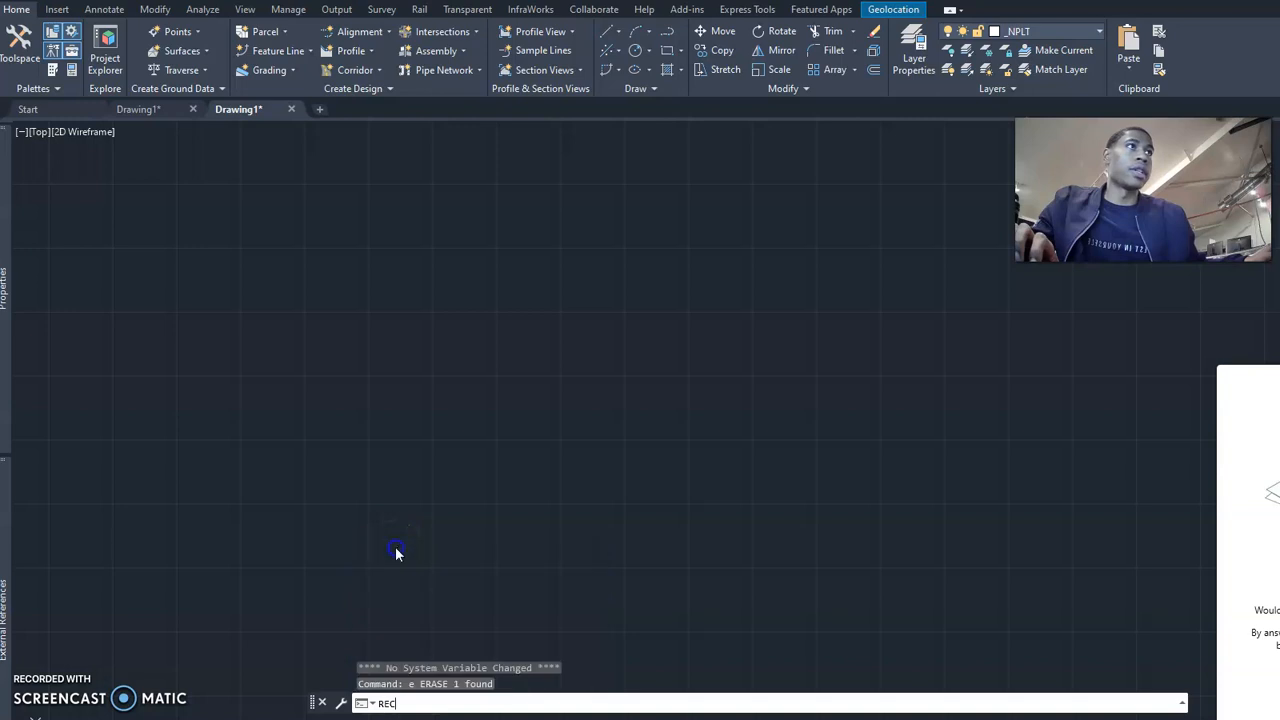
click(229, 215)
click(802, 490)
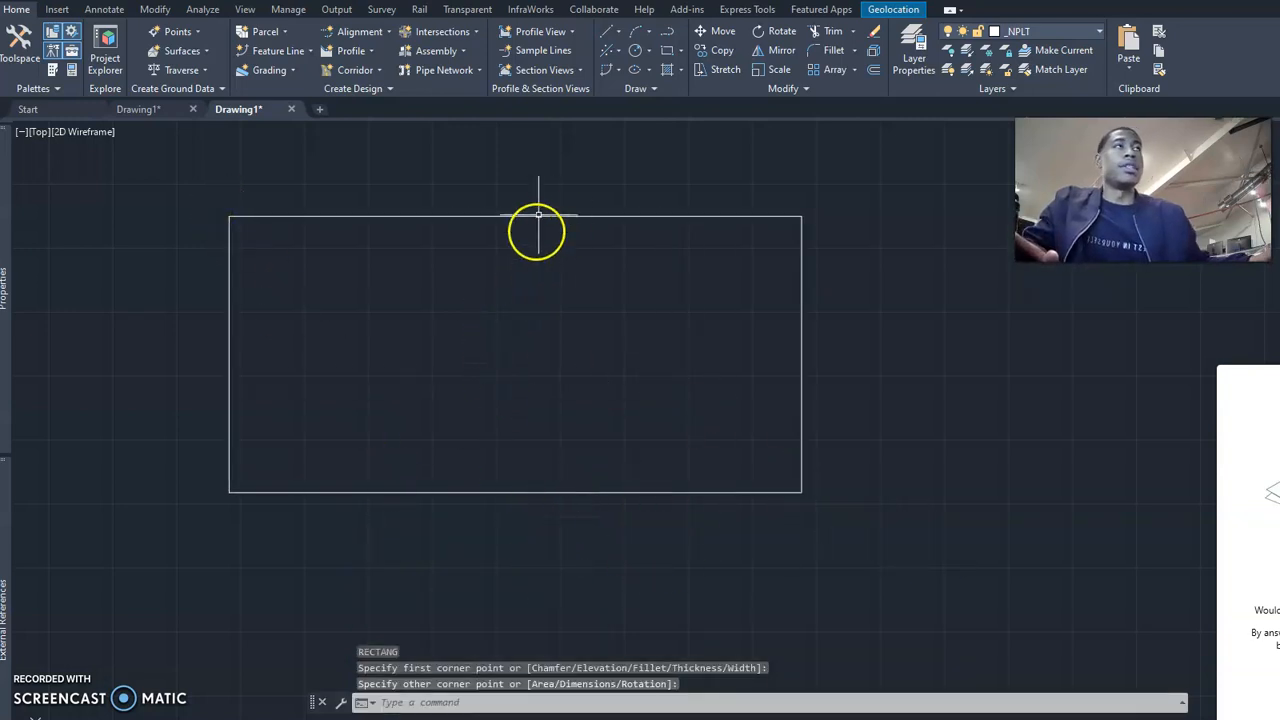
Select the new rectangle to examine it as a single object, and clear the selection.
right_click(641, 217)
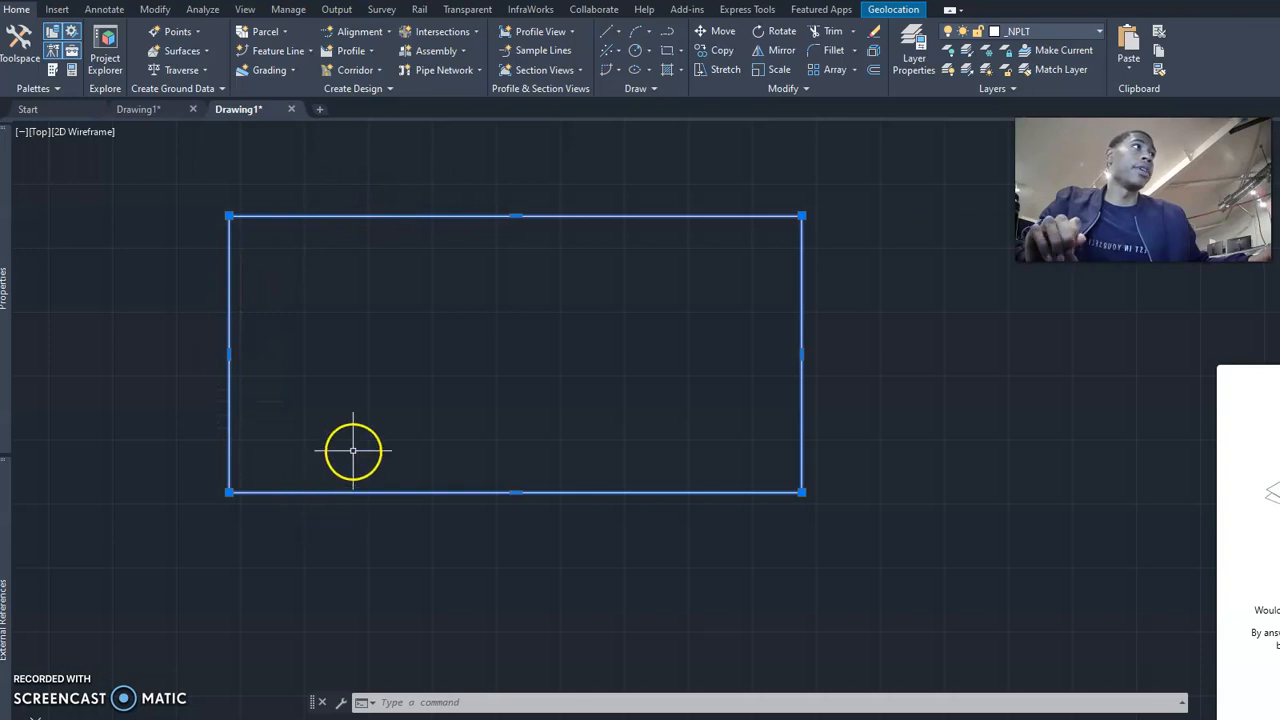
click(500, 268)
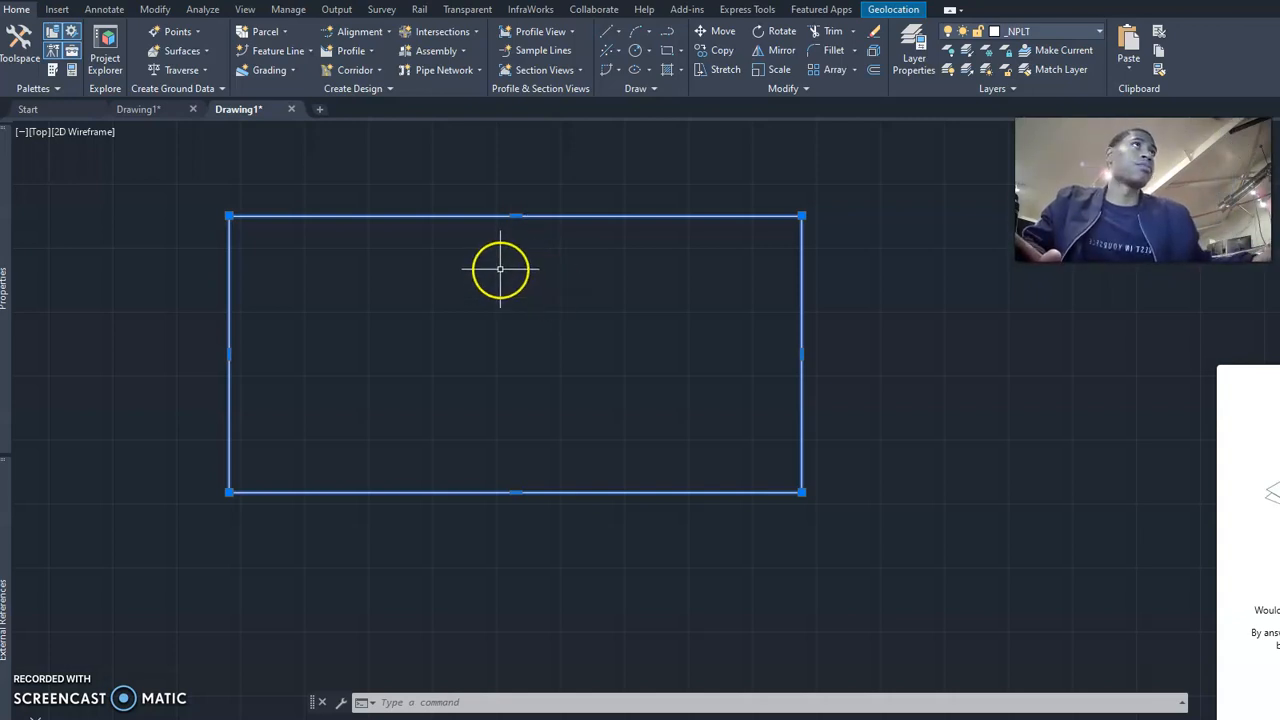
key(Escape)
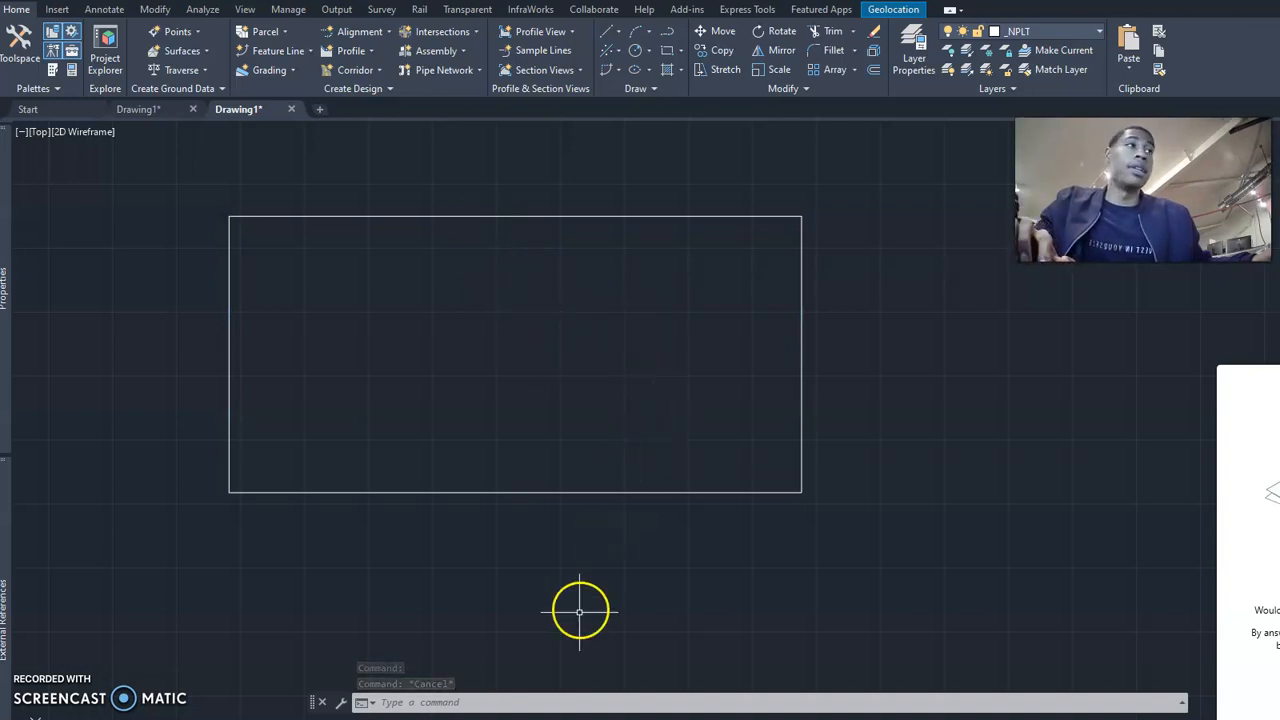
Break the rectangle's lower edge with a small gap just left of its midpoint, with object snap off.
click(530, 700)
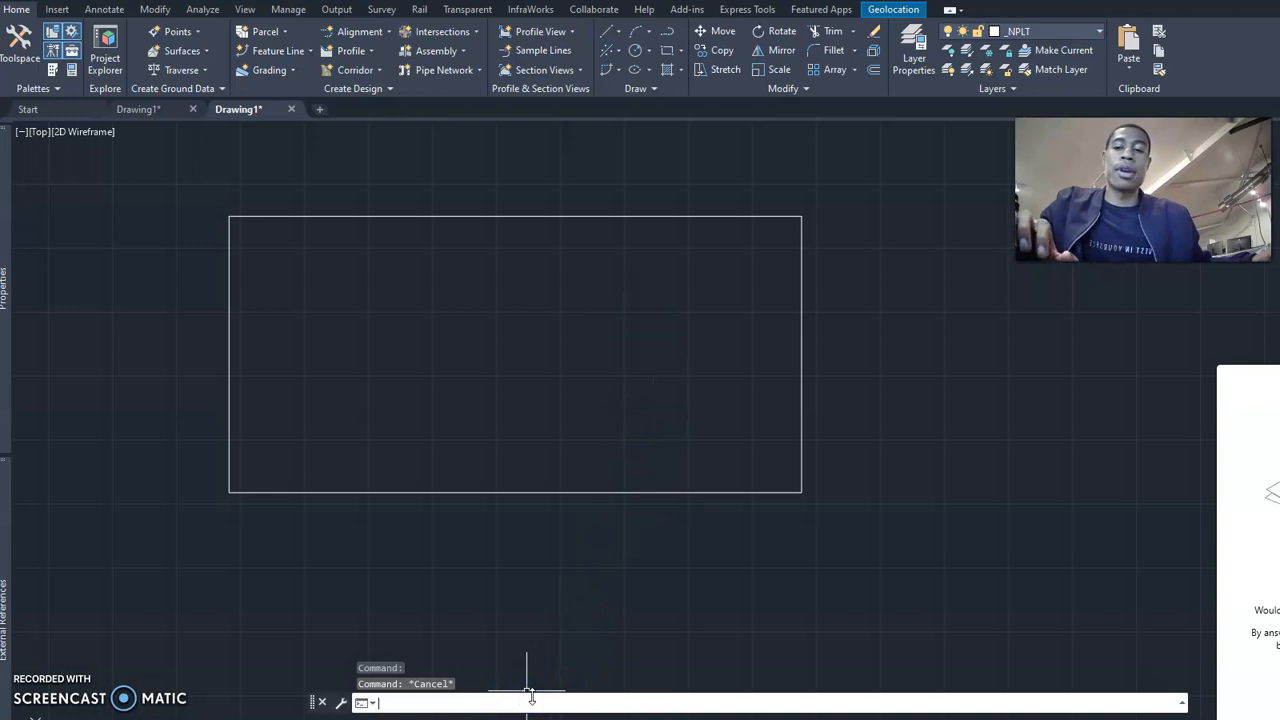
text(br)
key(Return)
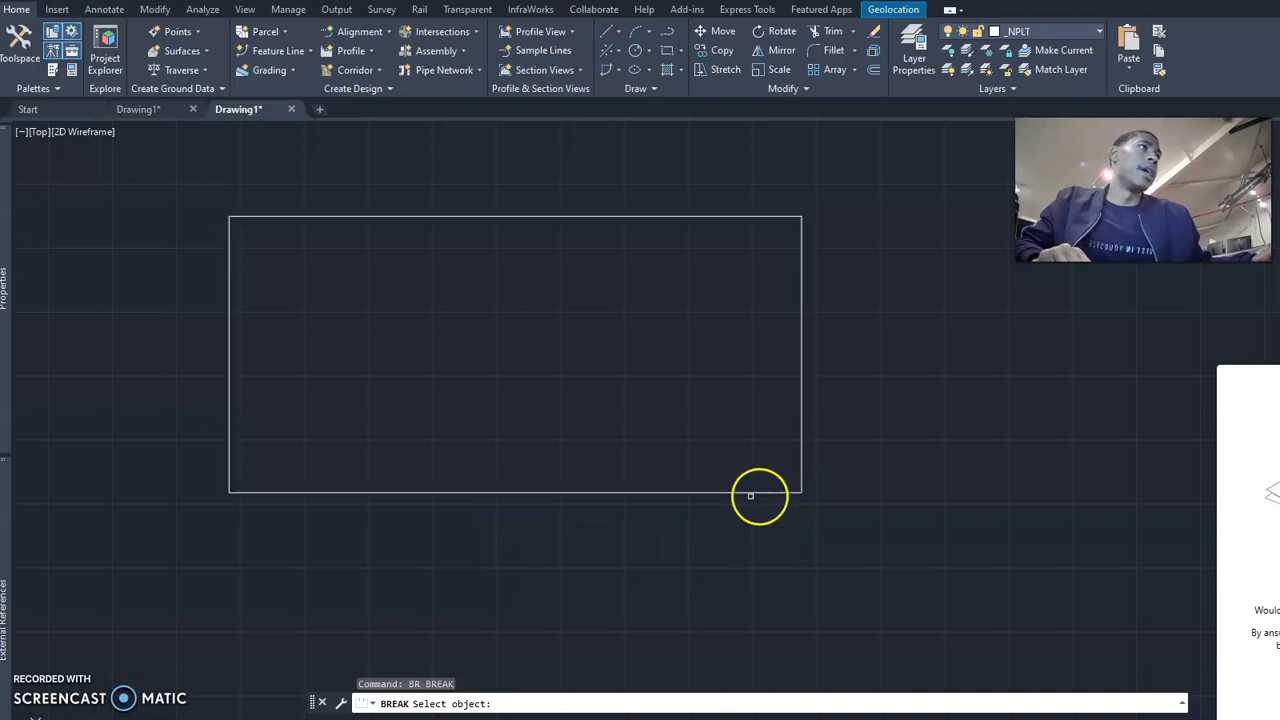
click(504, 493)
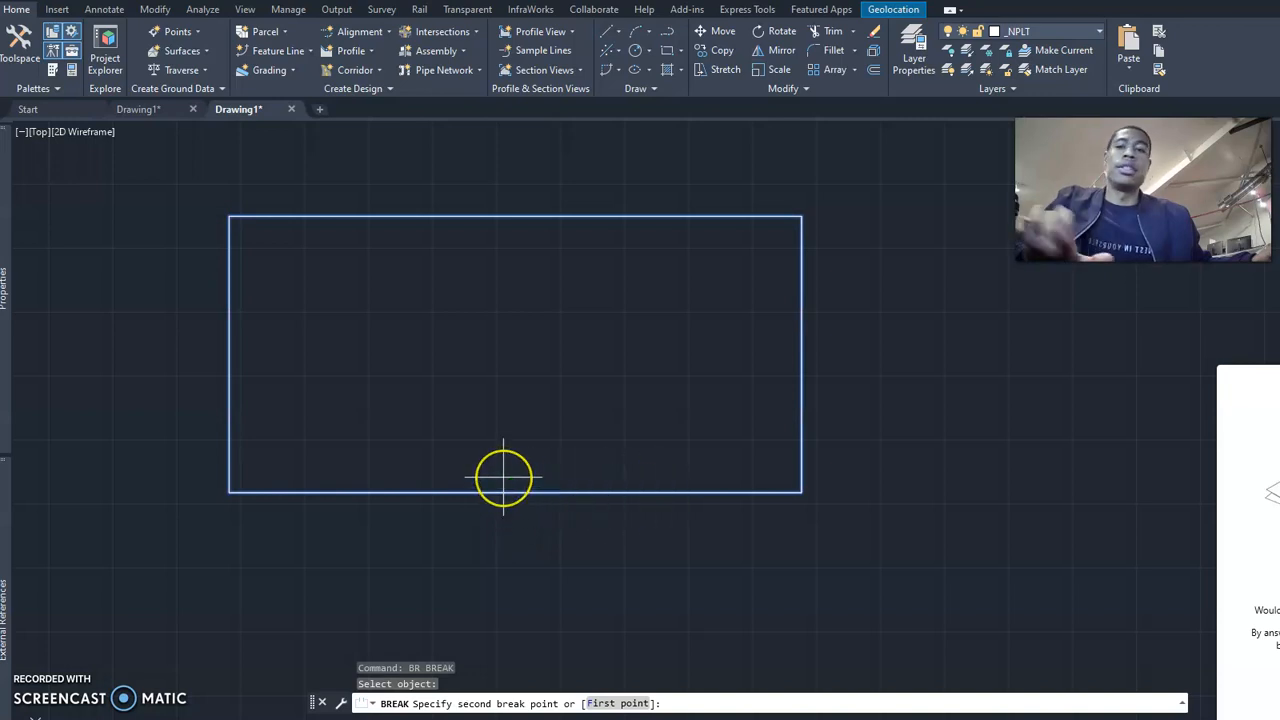
key(F3)
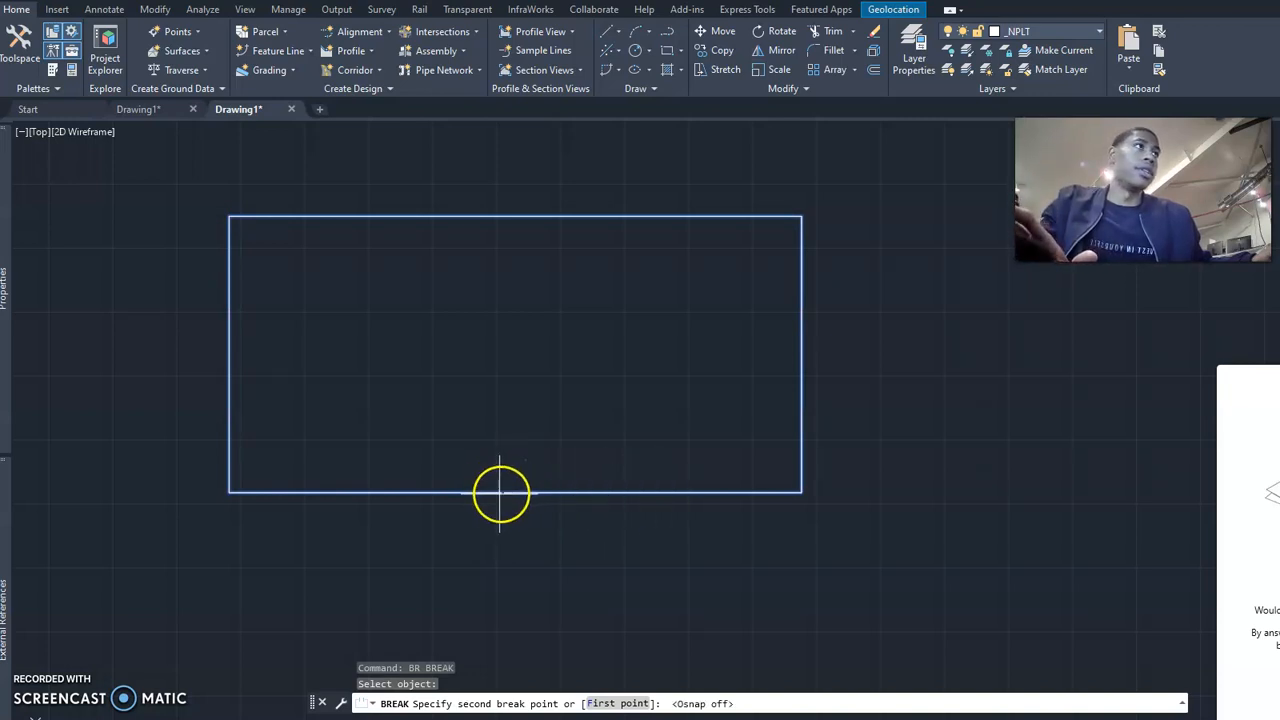
click(670, 493)
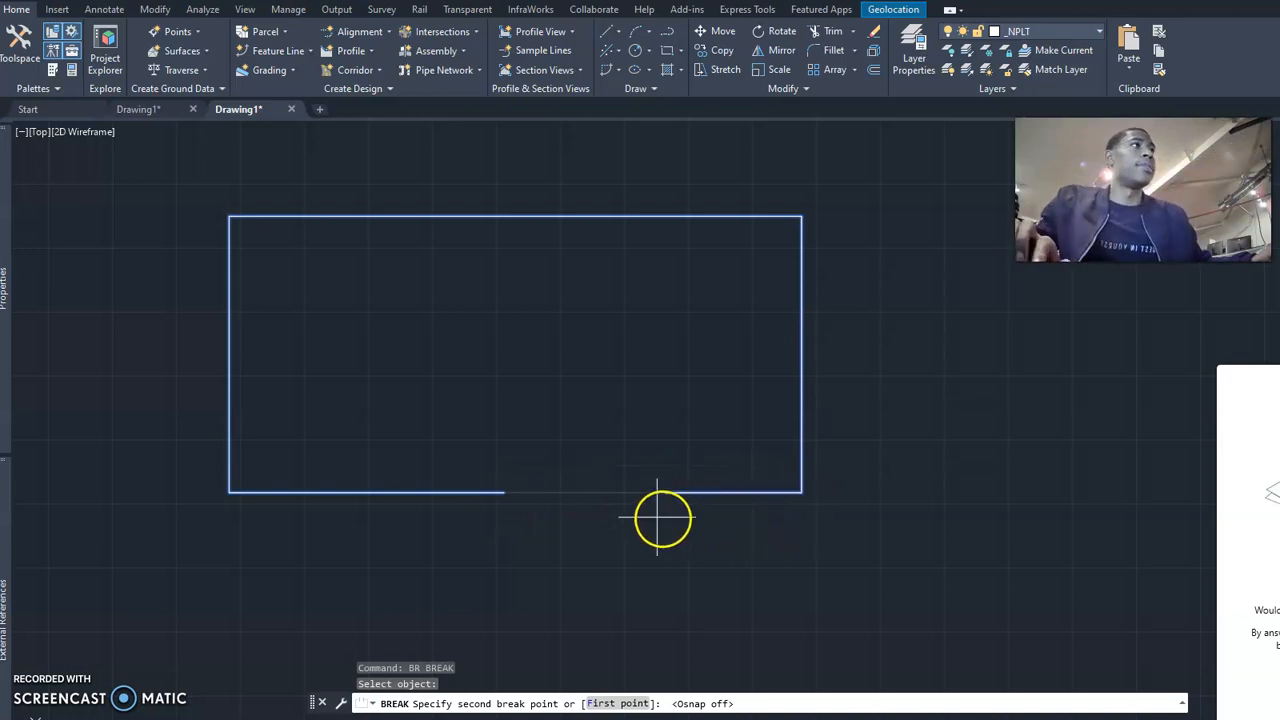
click(479, 500)
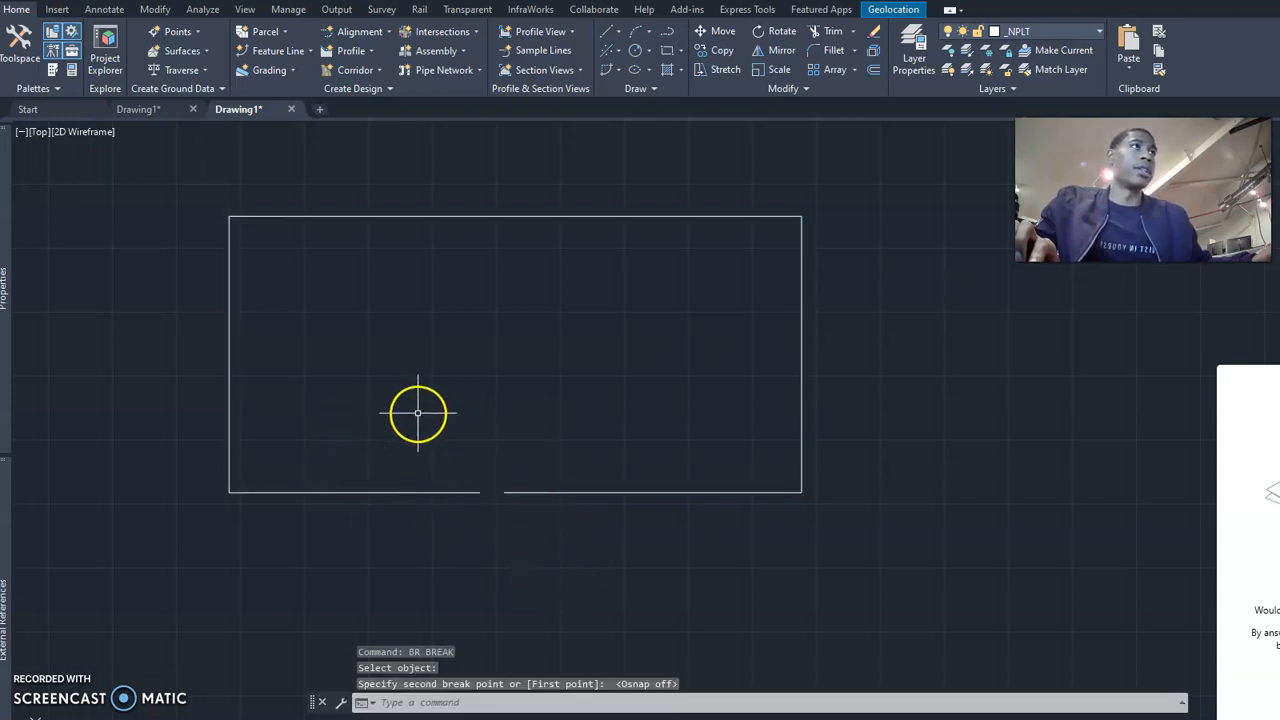
Select the broken rectangle to check whether its outline is still one object, and clear the selection.
key(Return)
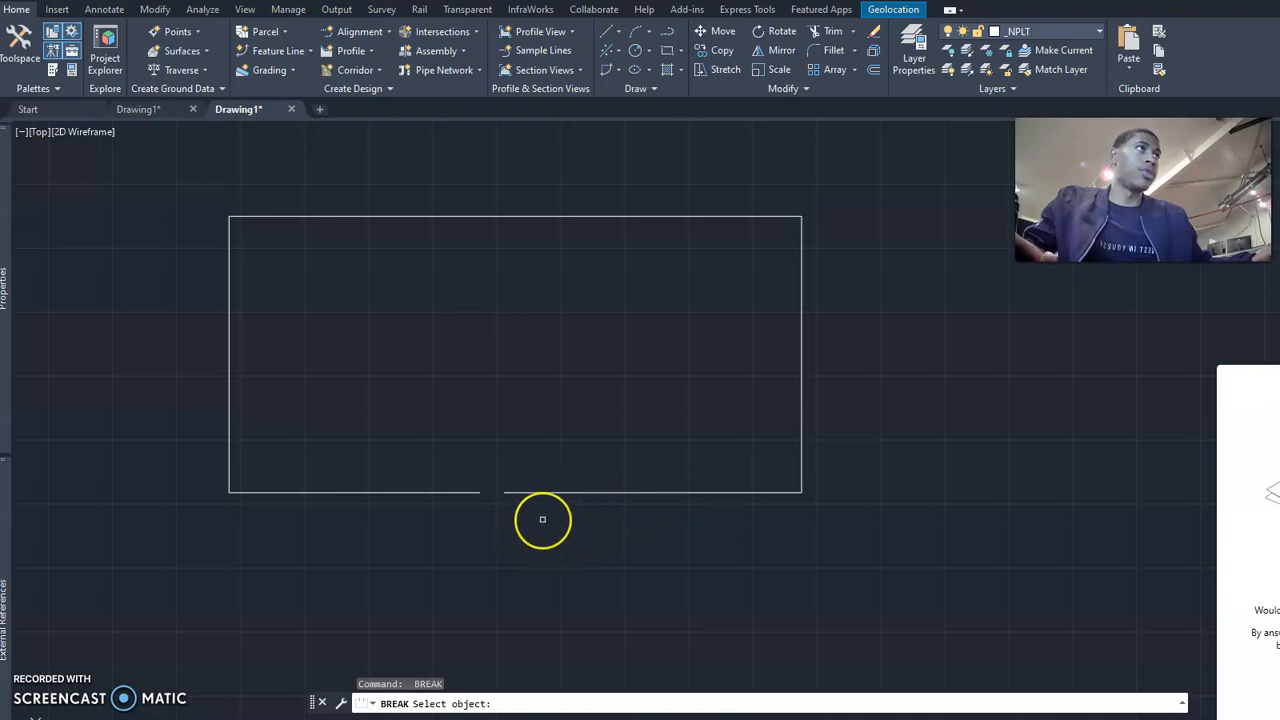
key(Escape)
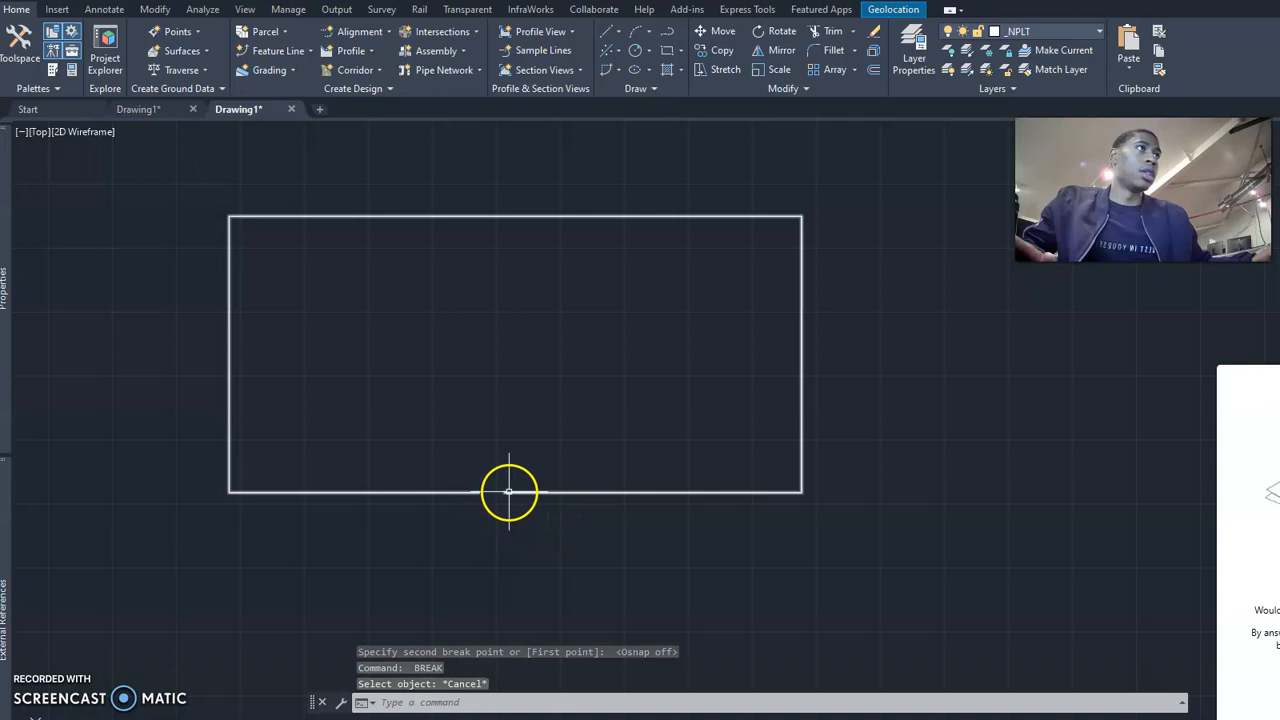
click(509, 492)
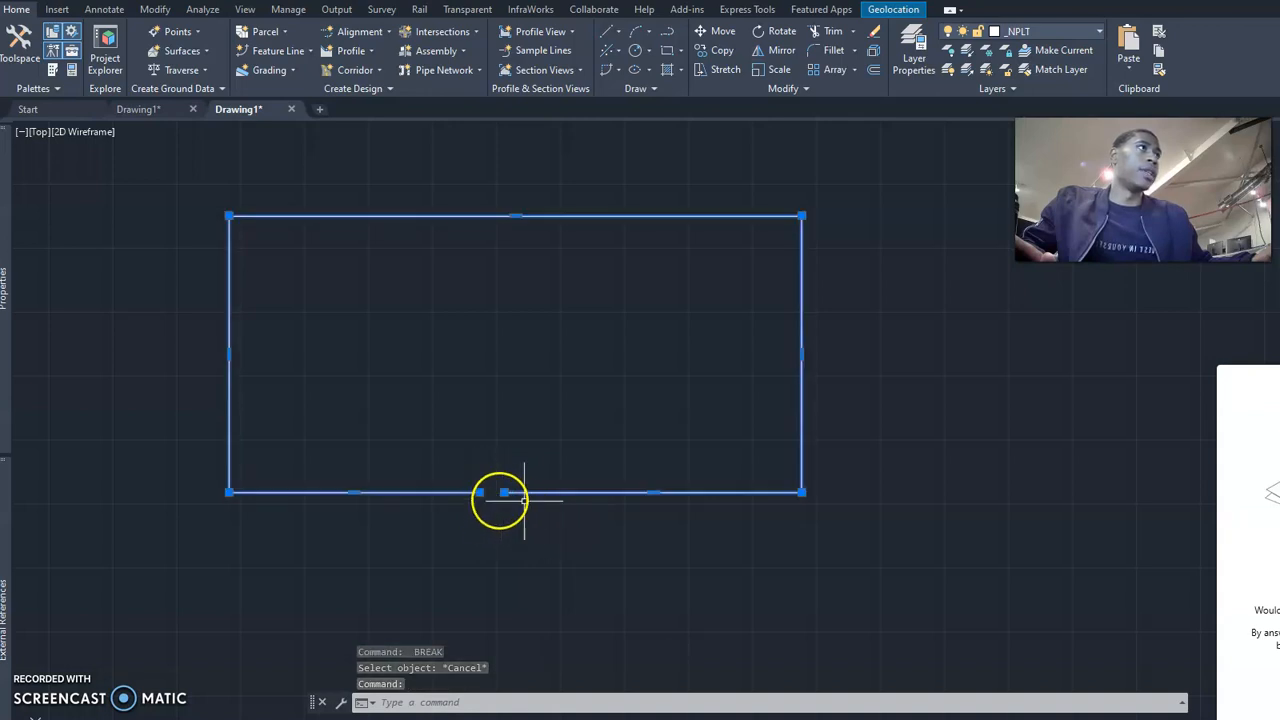
key(Escape)
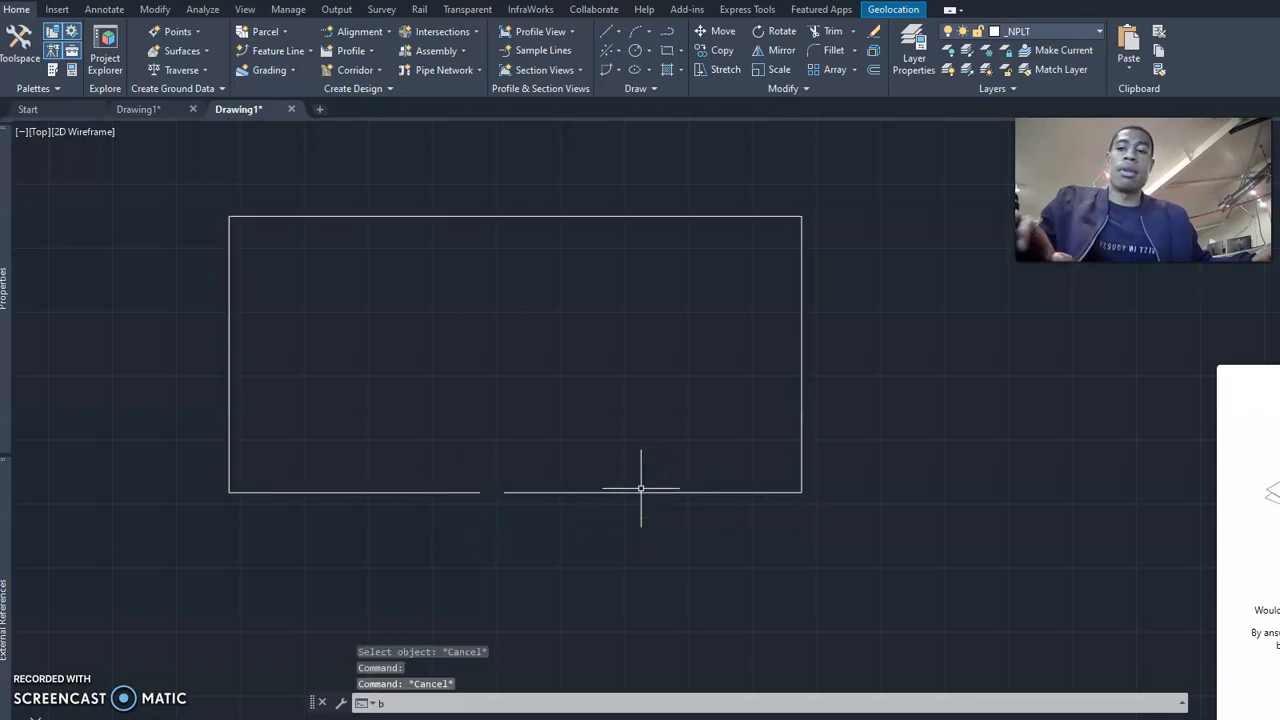
Break the rectangle's lower edge a second time with a tiny gap near its right-hand corner.
text(br)
key(Return)
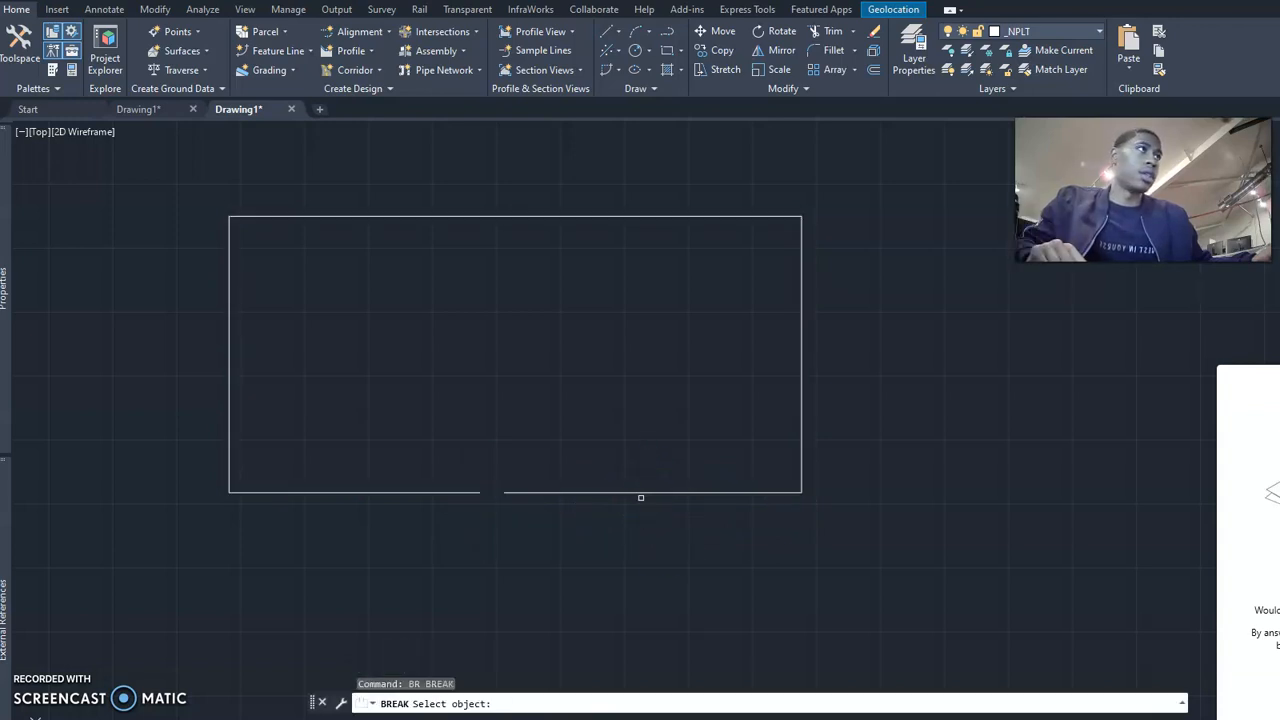
click(780, 491)
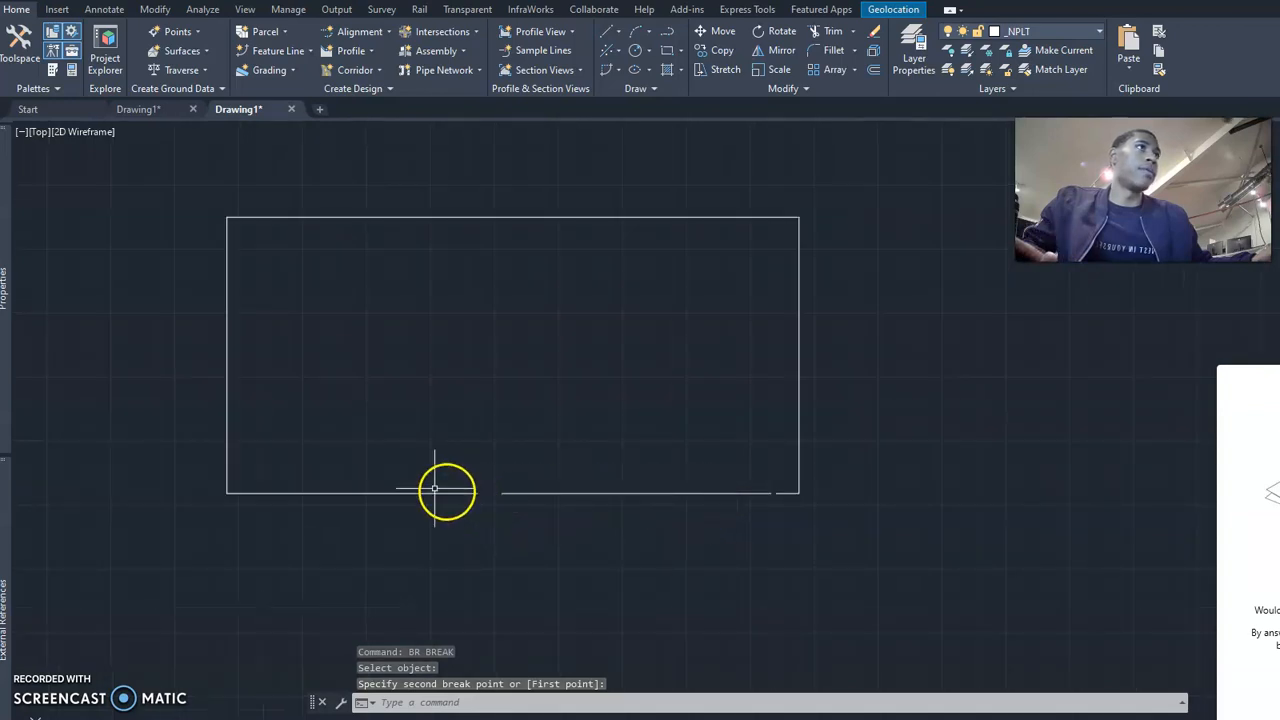
Select the outer outline and the lower line segment in turn to examine how the two breaks divided the rectangle.
click(231, 403)
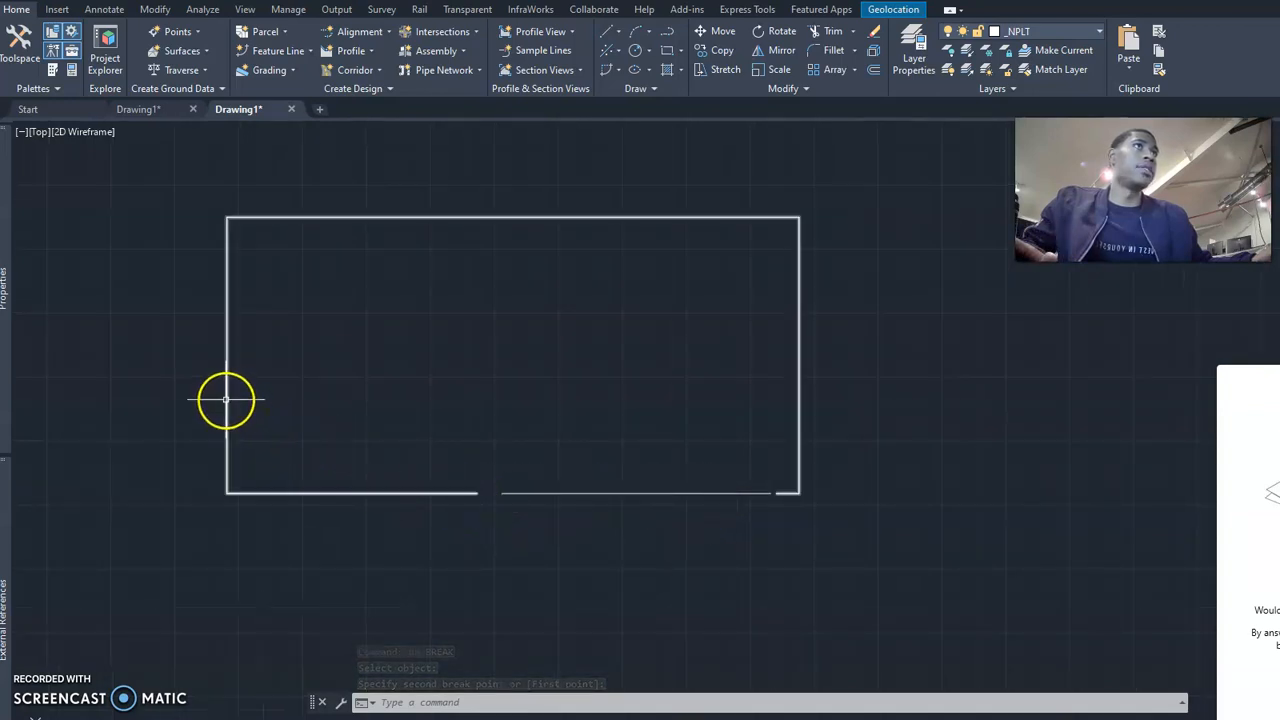
click(228, 402)
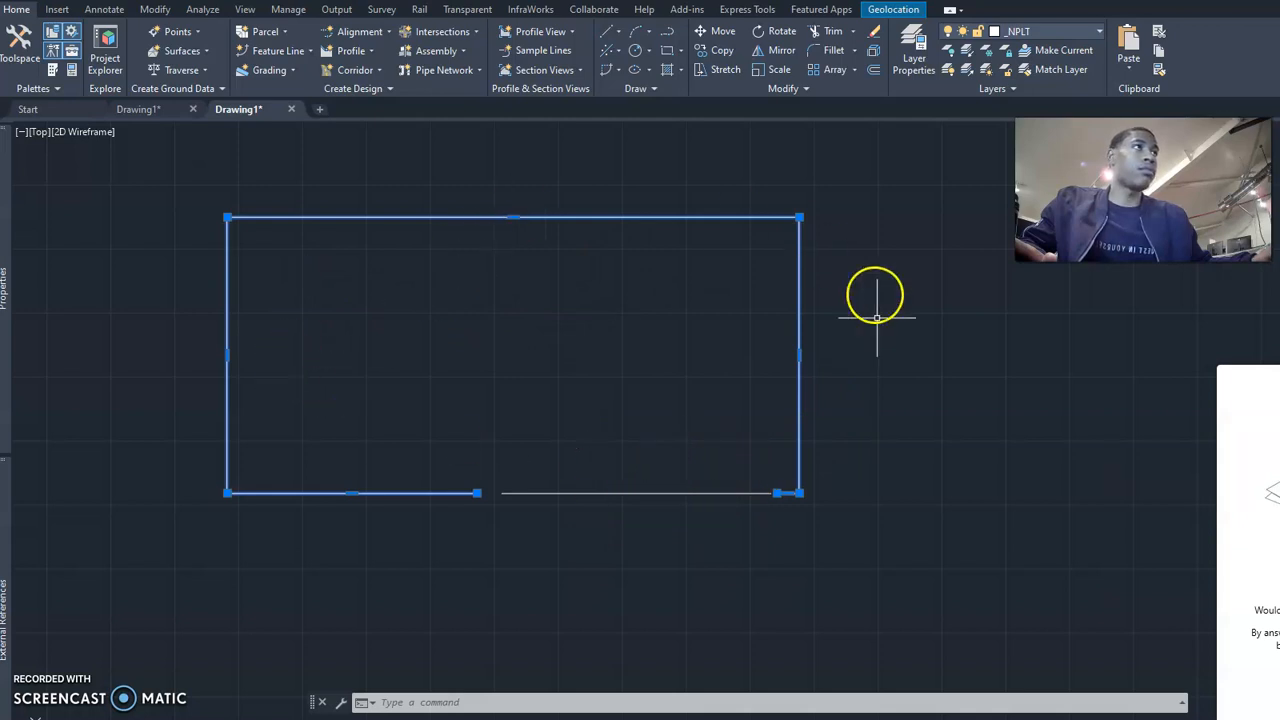
key(Escape)
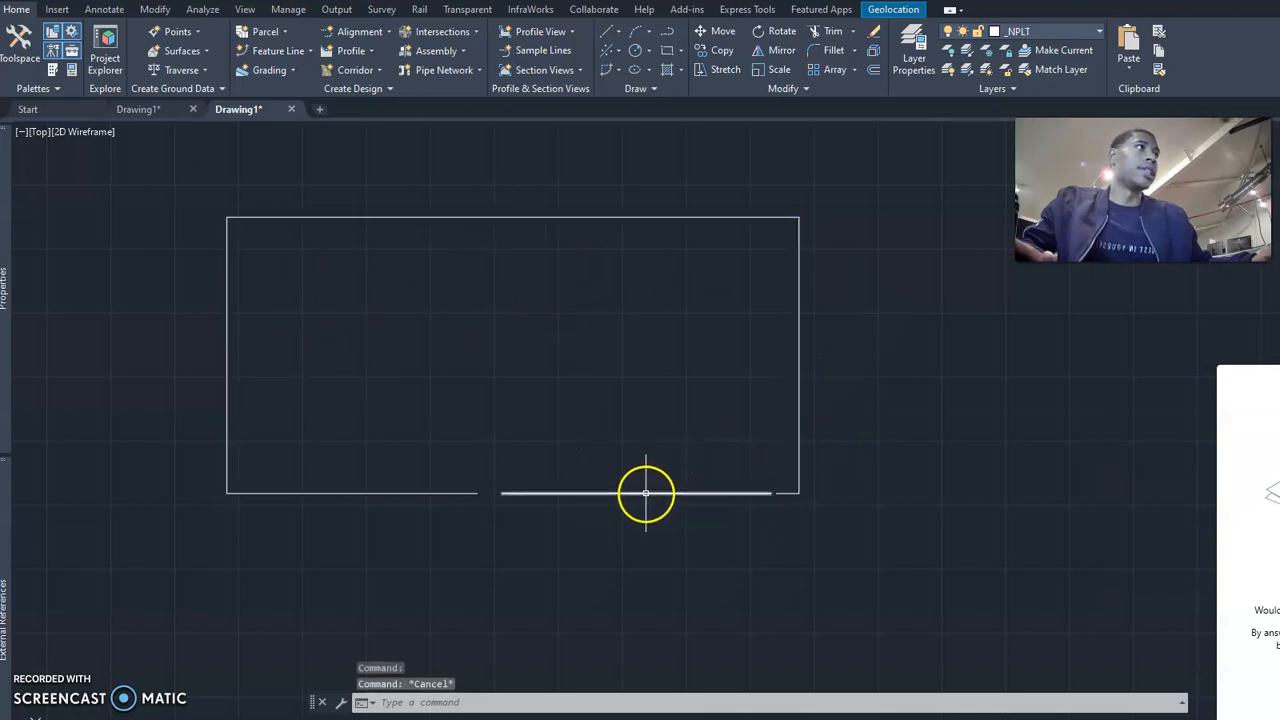
click(645, 492)
key(Escape)
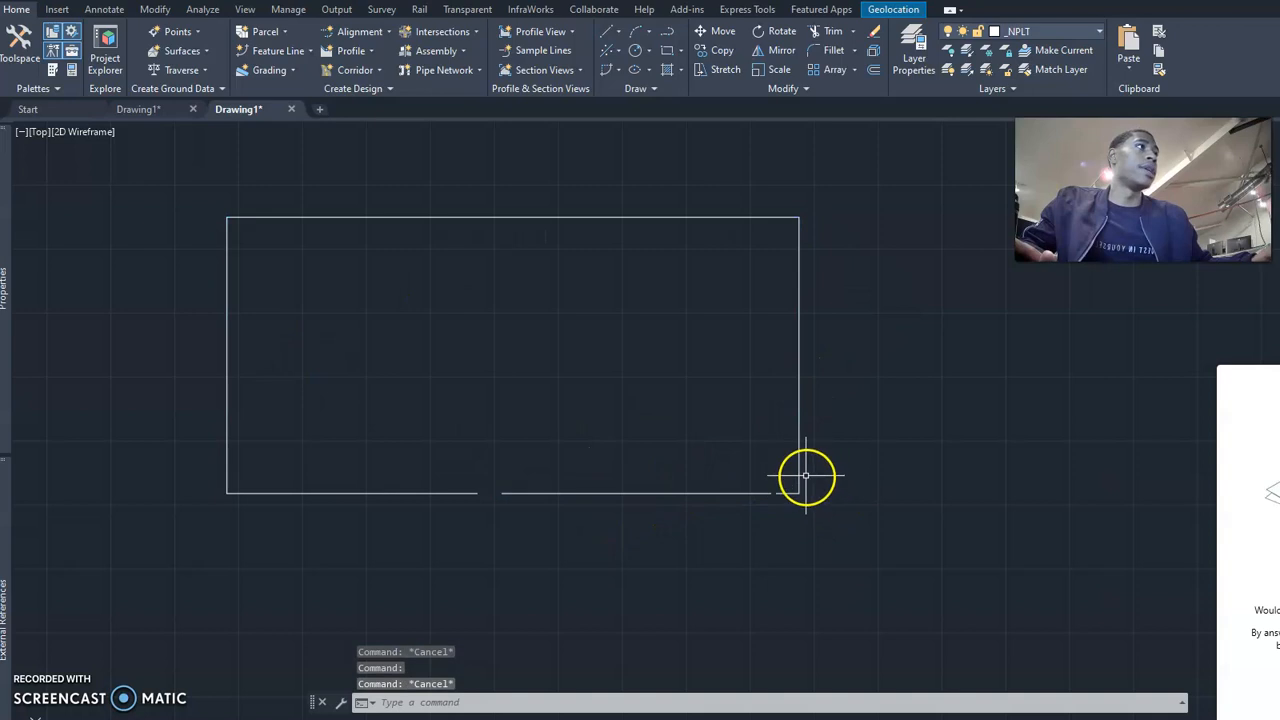
click(801, 466)
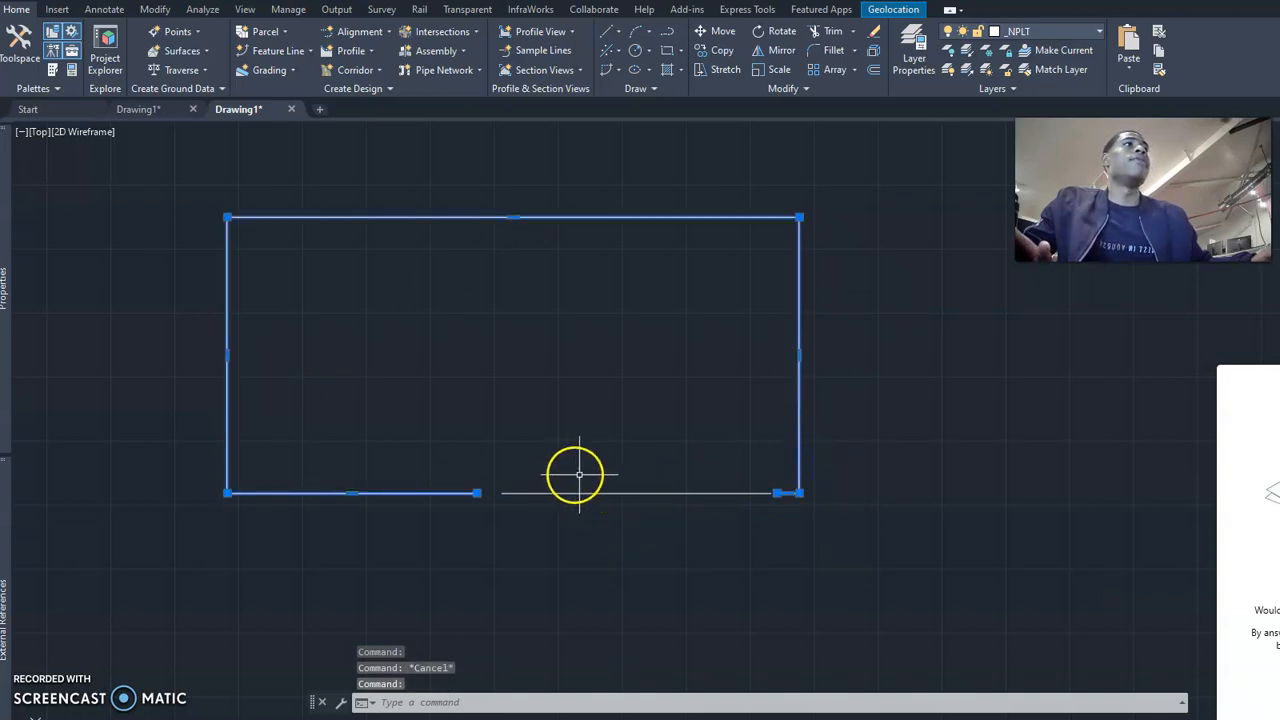
key(Escape)
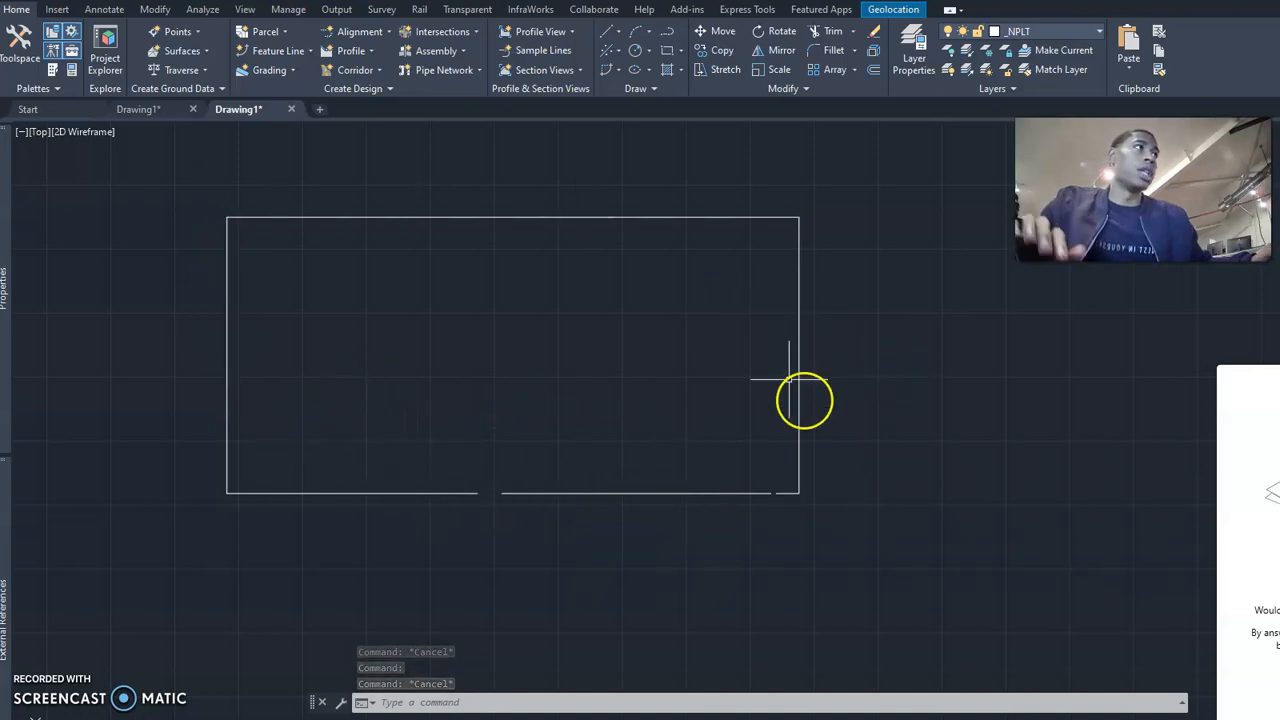
click(612, 490)
key(Escape)
key(Escape)
Draw a circle to the right of the broken rectangle, slightly taller than it.
scroll(711, 491, down, 3)
middle_drag(711, 491, 500, 486)
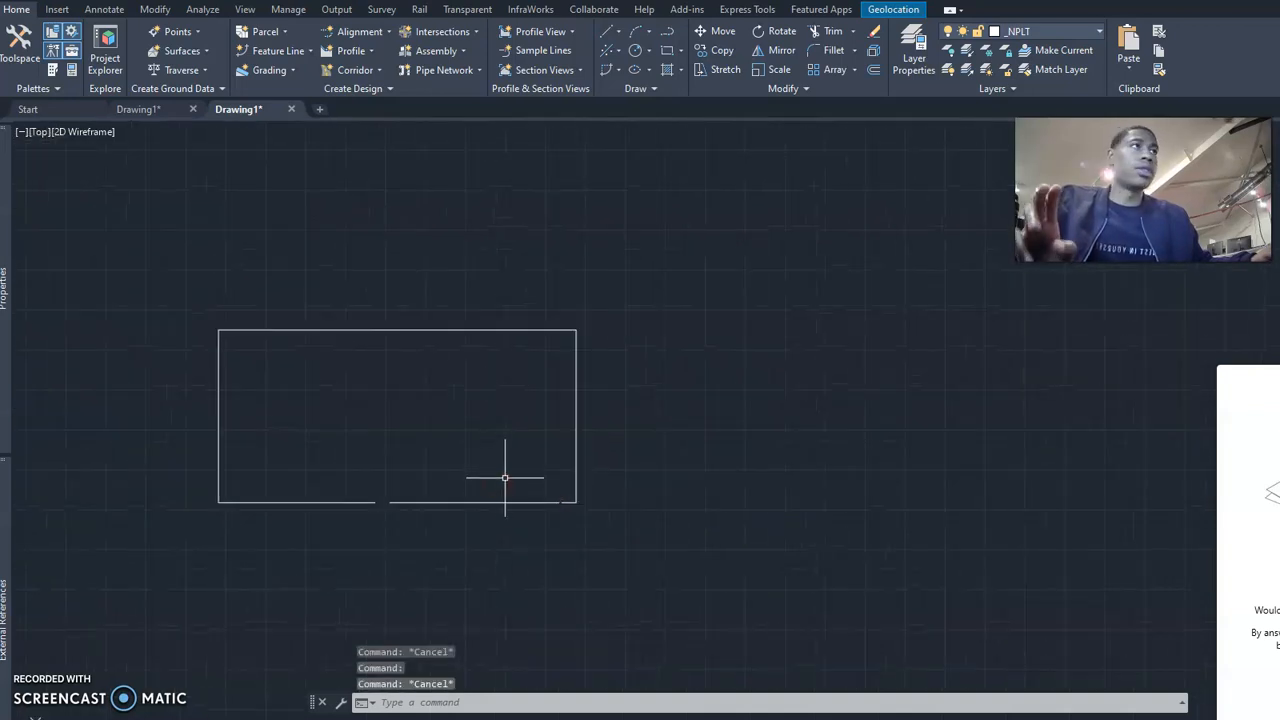
text(c)
key(Return)
click(734, 463)
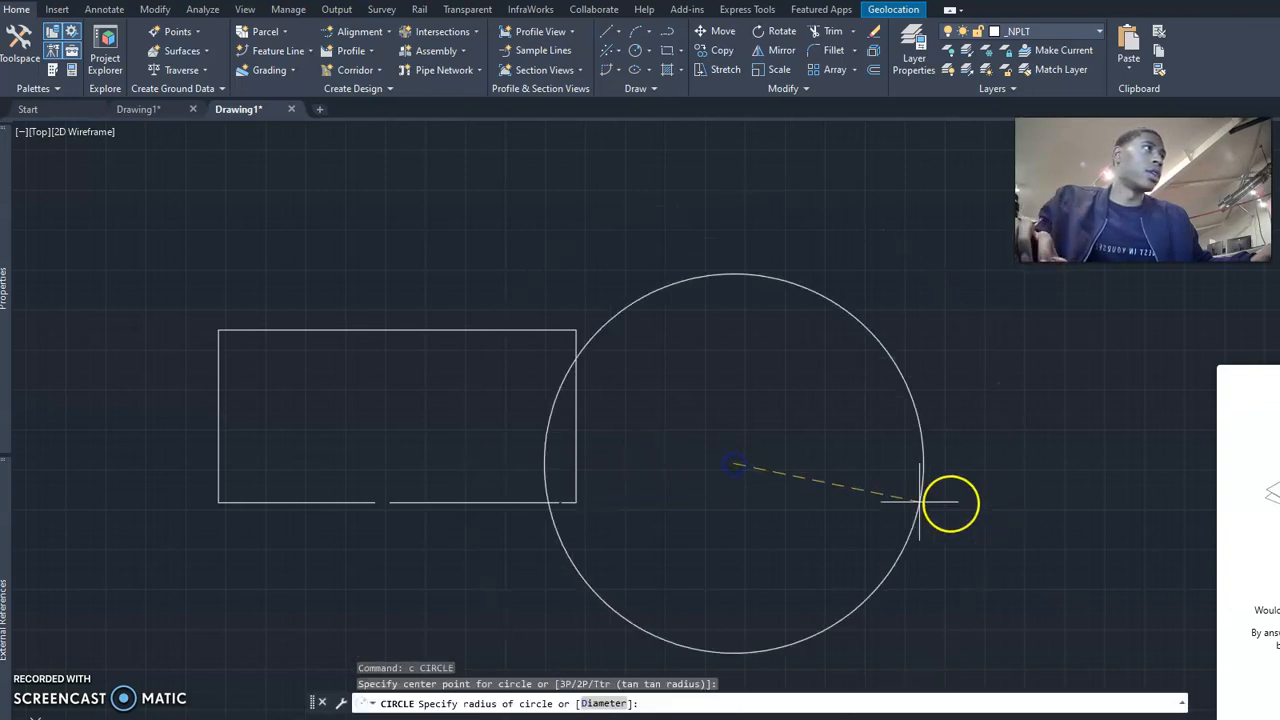
click(827, 463)
key(Escape)
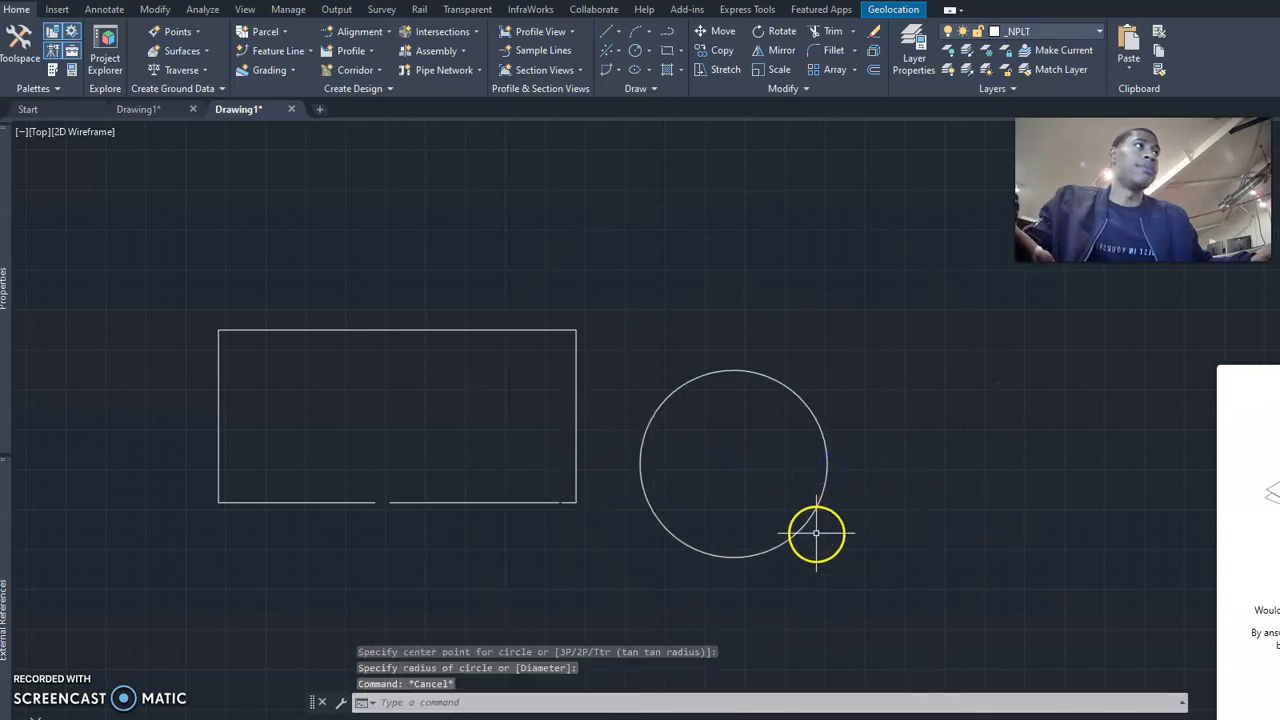
Break the circle with a gap on its lower-right arc.
text(br)
key(Return)
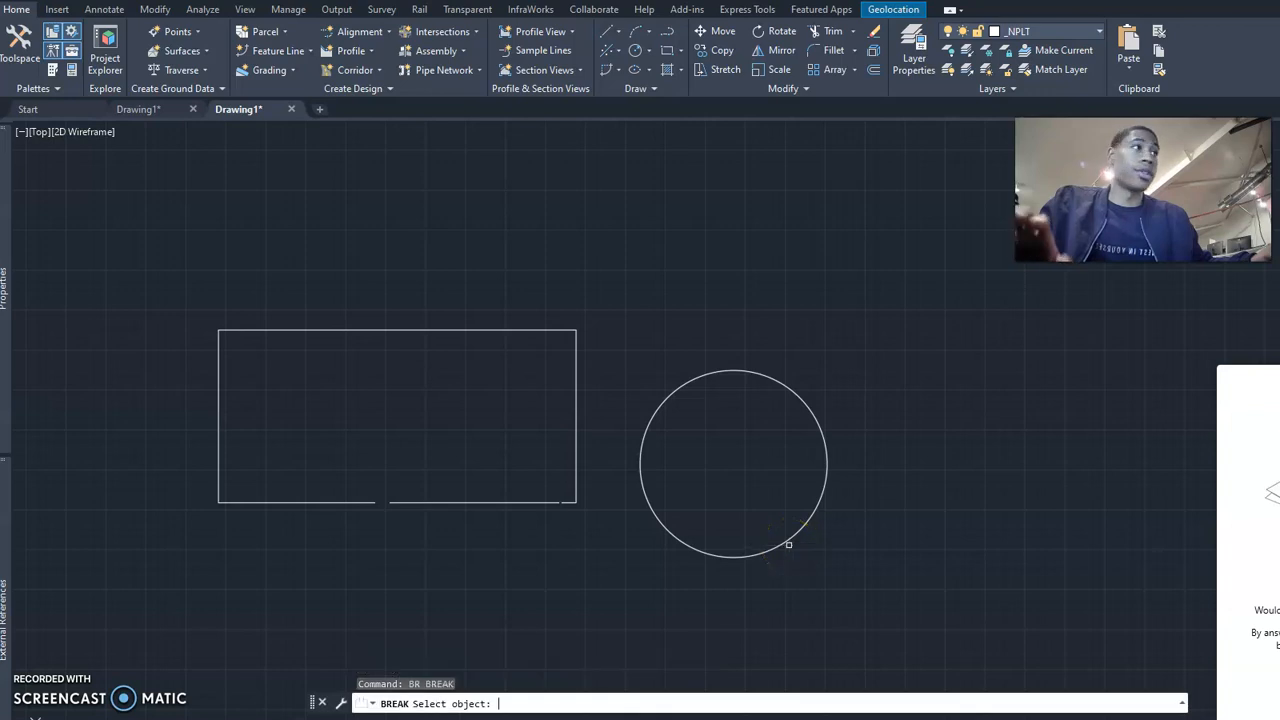
click(790, 543)
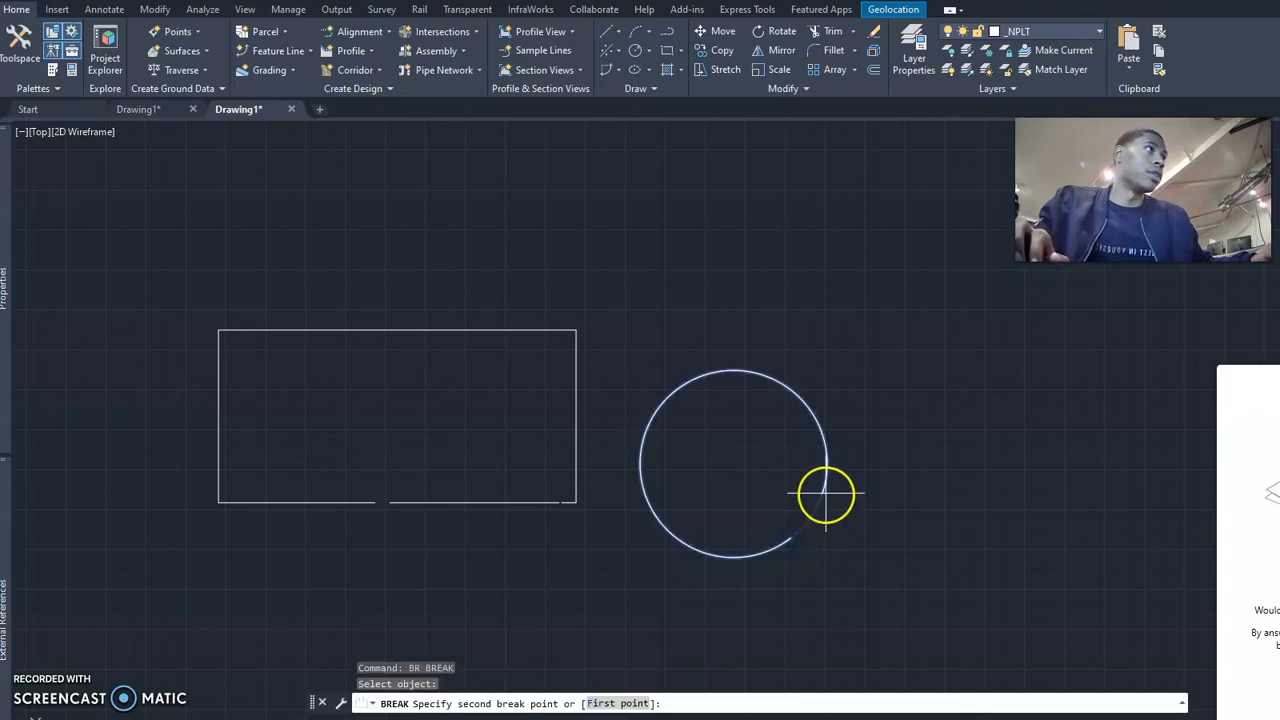
click(825, 495)
key(Escape)
key(Escape)
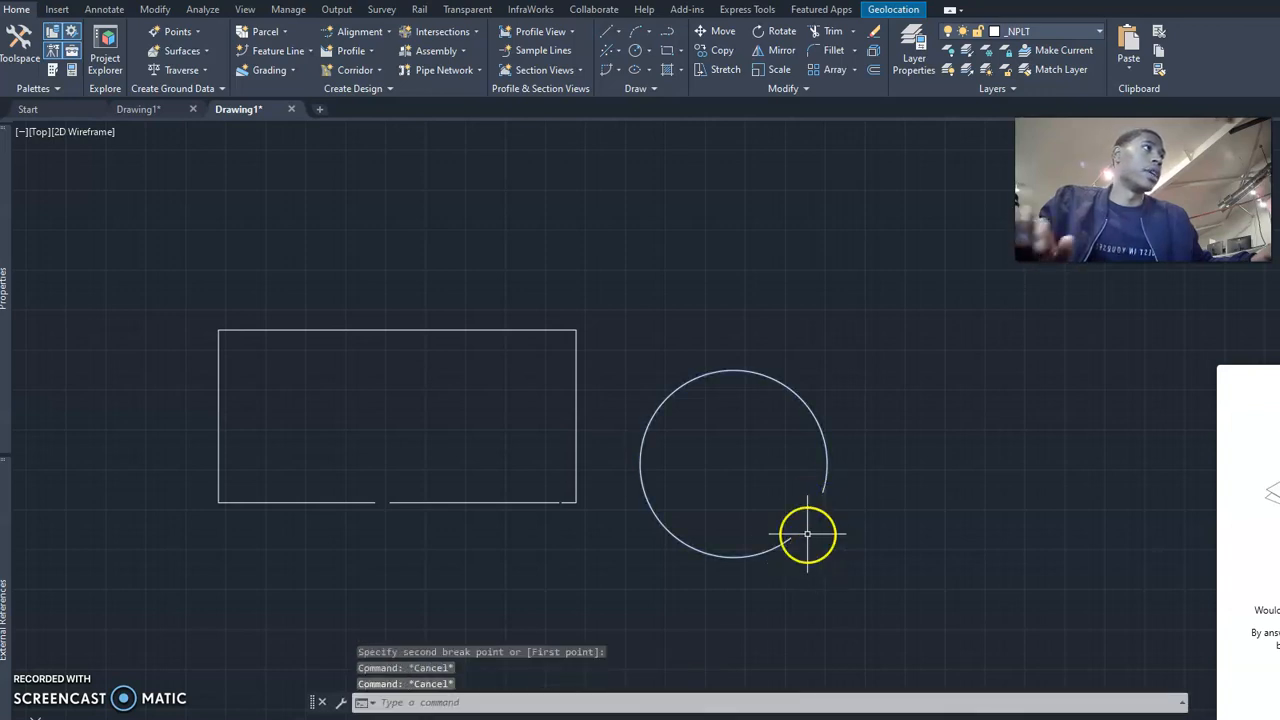
Erase the broken circle.
click(771, 552)
middle_drag(565, 515, 693, 475)
text(e)
key(space)
Erase both remaining pieces of the broken rectangle.
middle_drag(606, 465, 553, 535)
scroll(560, 534, up, 2)
scroll(750, 524, up, 2)
middle_drag(762, 523, 689, 541)
scroll(690, 540, down, 2)
scroll(756, 514, down, 2)
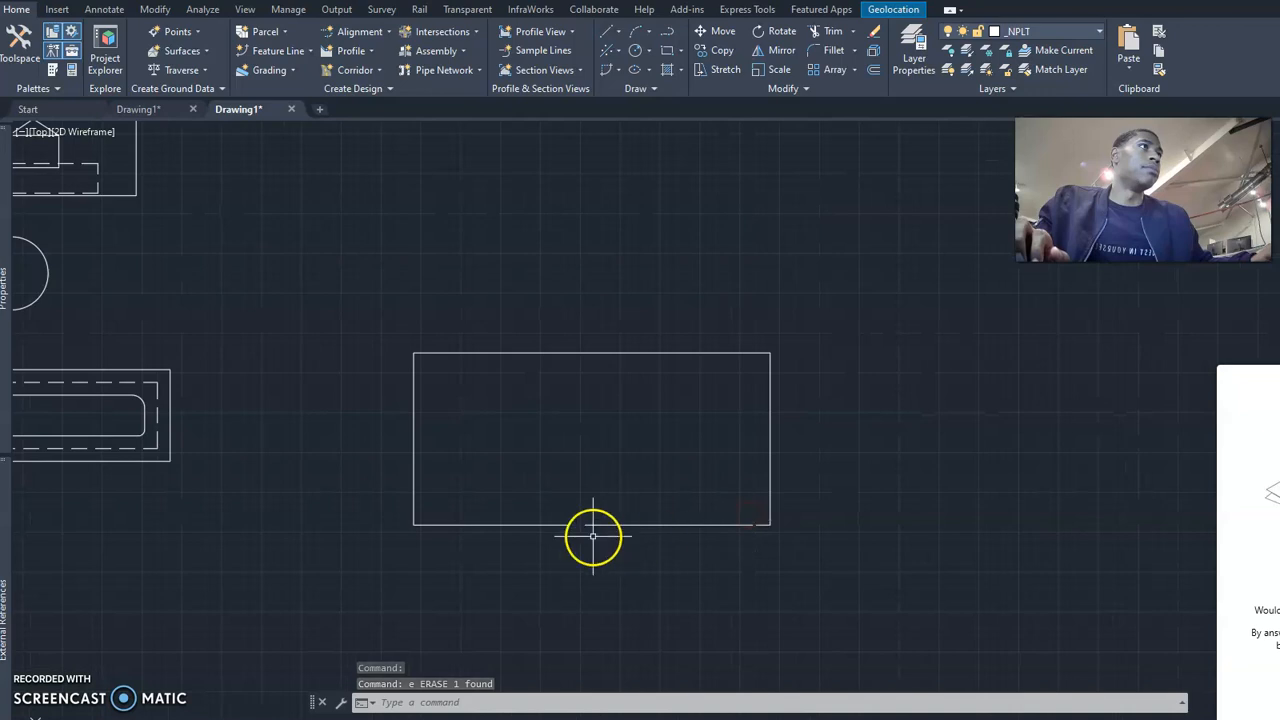
key(Escape)
click(791, 563)
click(406, 332)
text(e)
key(Return)
Bring the existing double-line strip with its end circle and the rounded outline with dashed inner line into view.
middle_drag(383, 349, 854, 357)
middle_drag(503, 354, 563, 337)
scroll(435, 378, up, 2)
scroll(443, 374, up, 2)
scroll(457, 360, down, 3)
scroll(437, 386, up, 2)
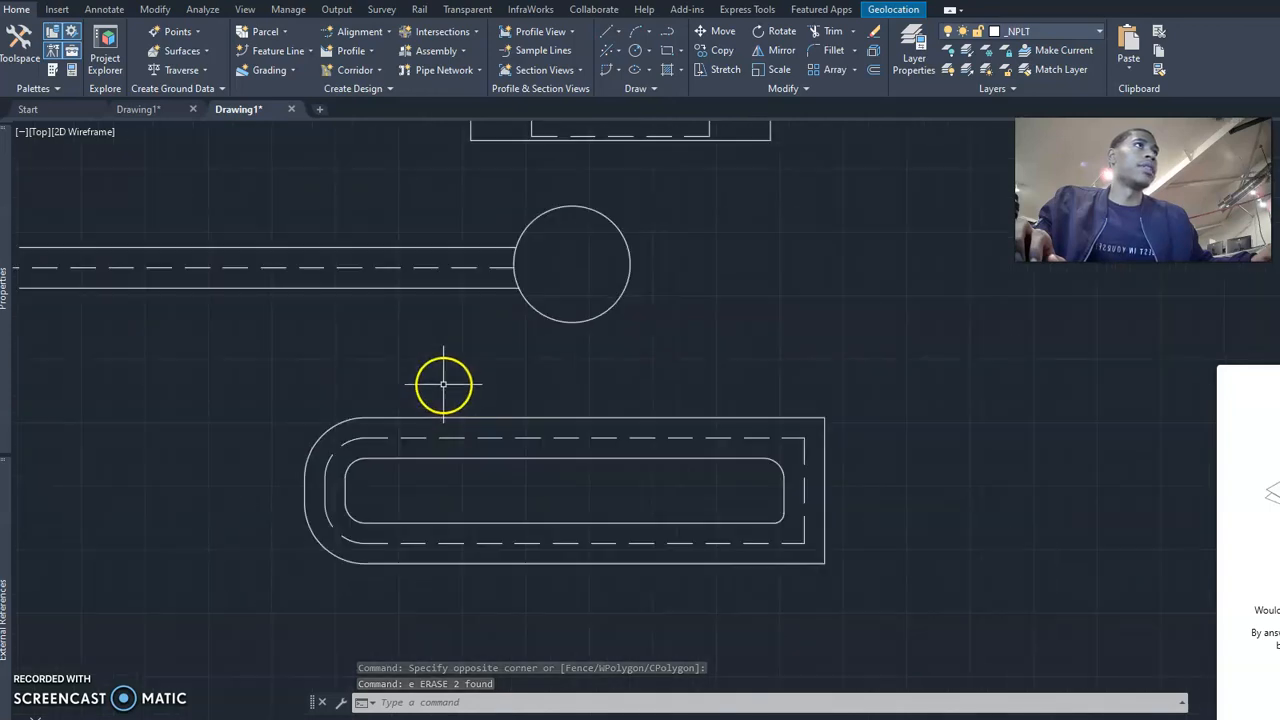
Break the outer rounded outline with a small gap on its lower-left arc.
mouse_move(503, 344)
middle_down()
mouse_move(446, 350)
mouse_move(461, 317)
middle_up()
scroll(446, 350, up, 2)
scroll(461, 317, down, 2)
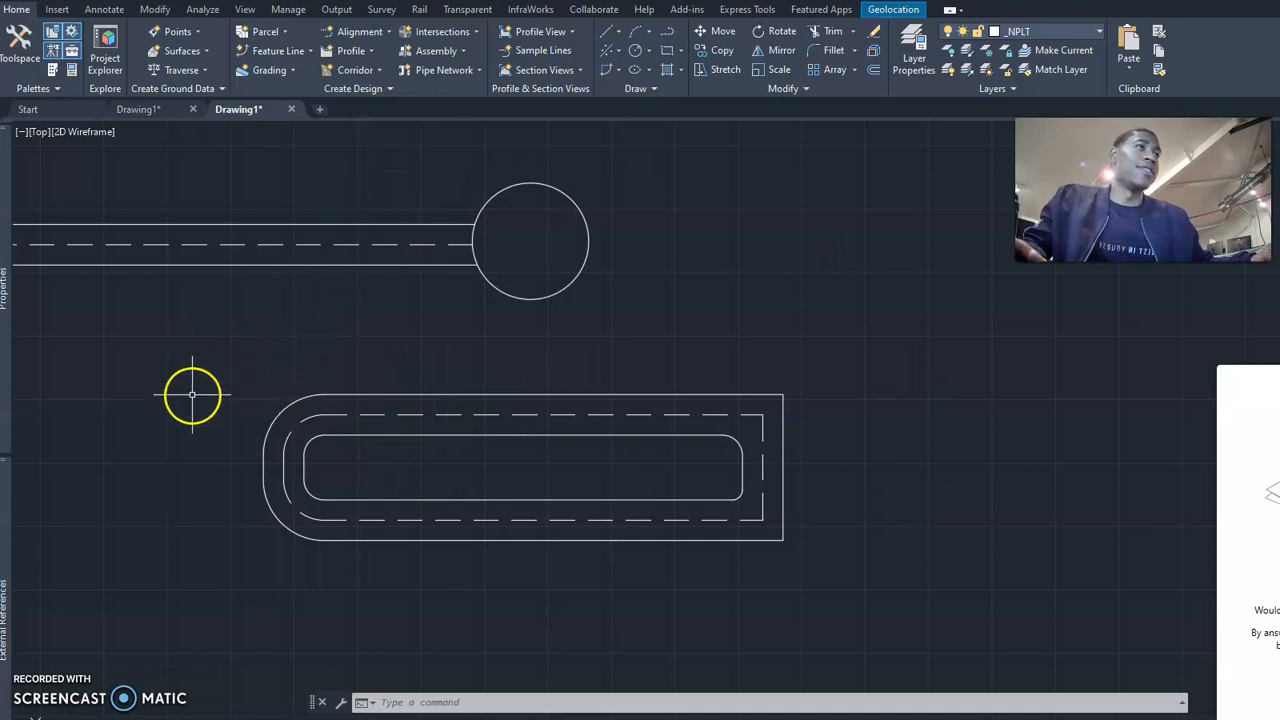
scroll(295, 470, up, 2)
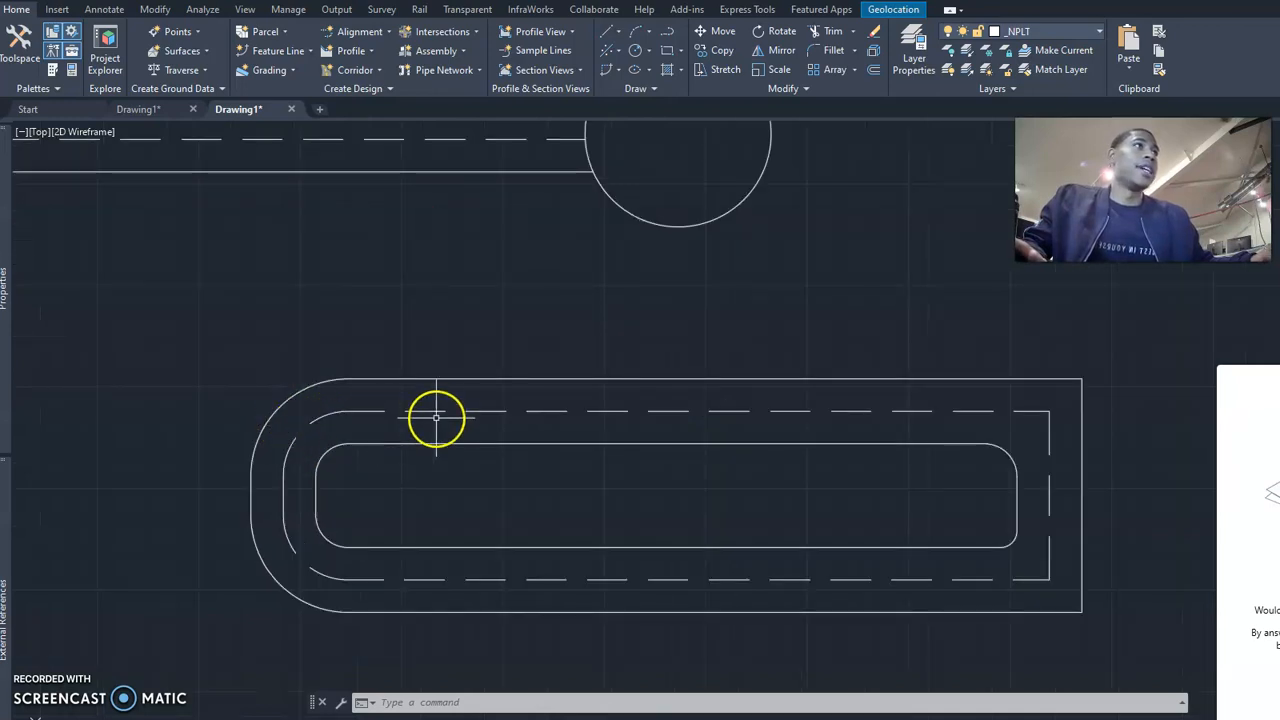
middle_drag(436, 418, 349, 397)
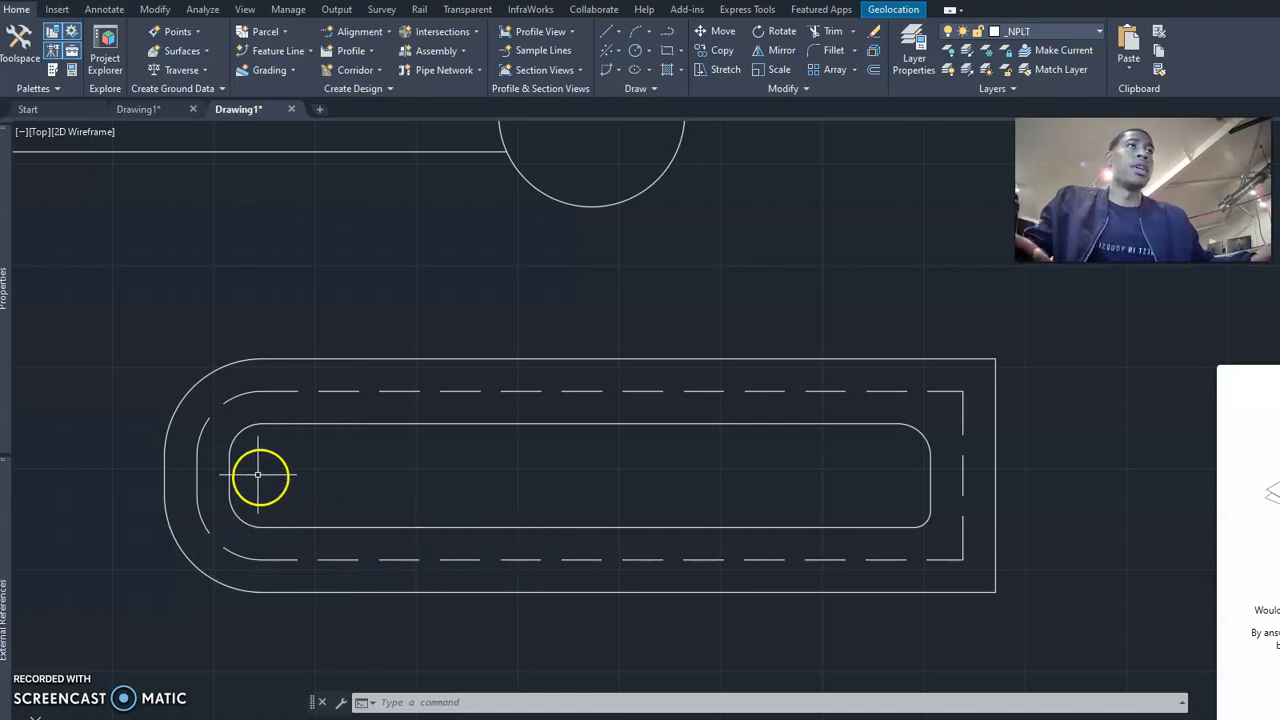
click(236, 590)
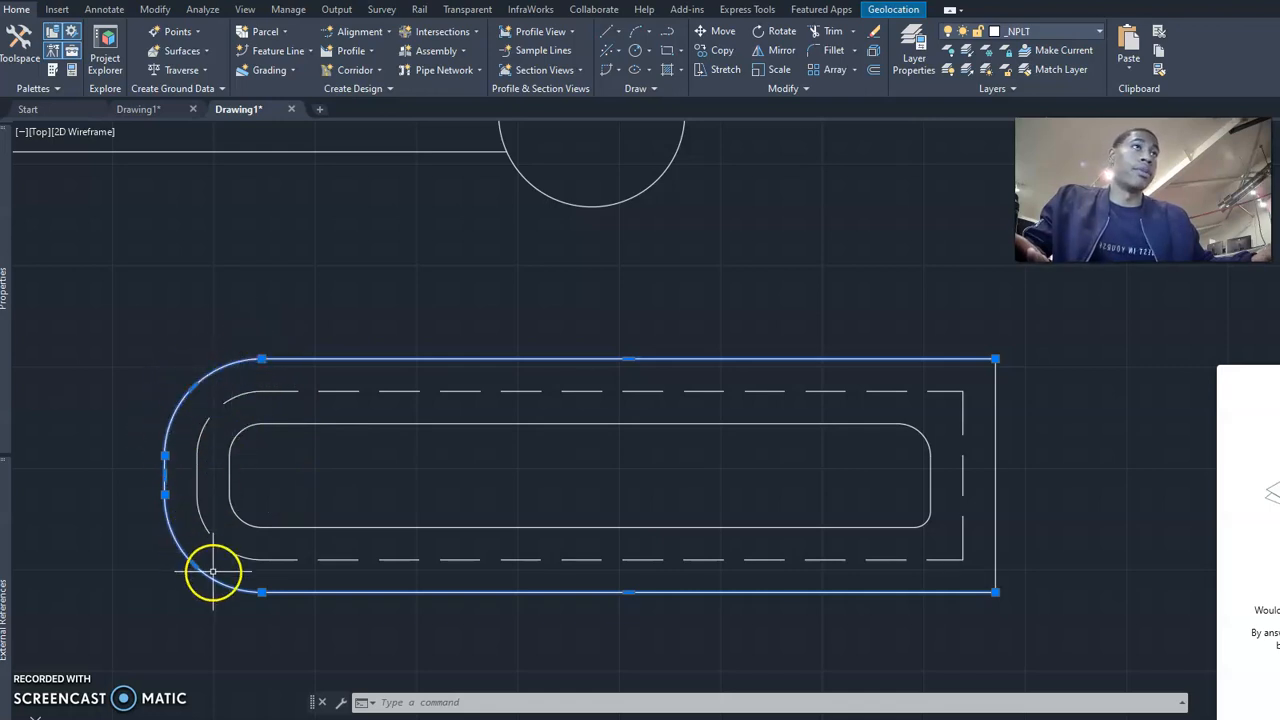
key(Escape)
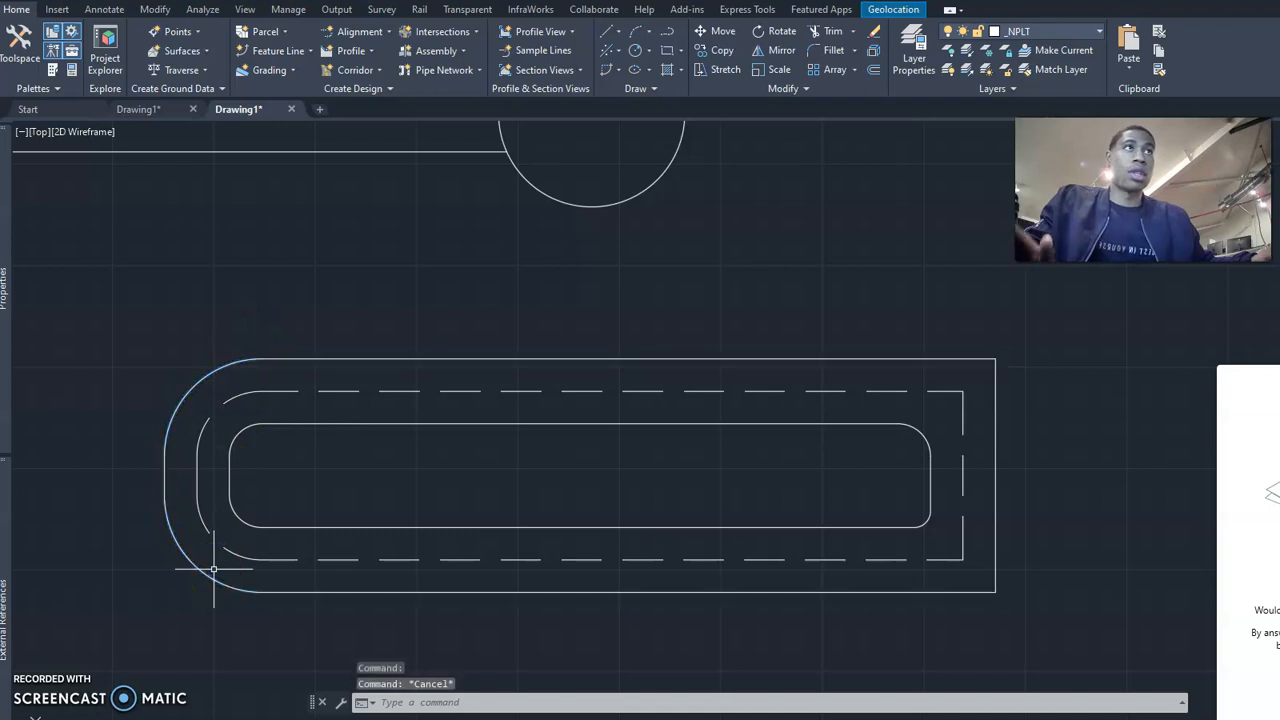
text(br)
key(Return)
click(217, 580)
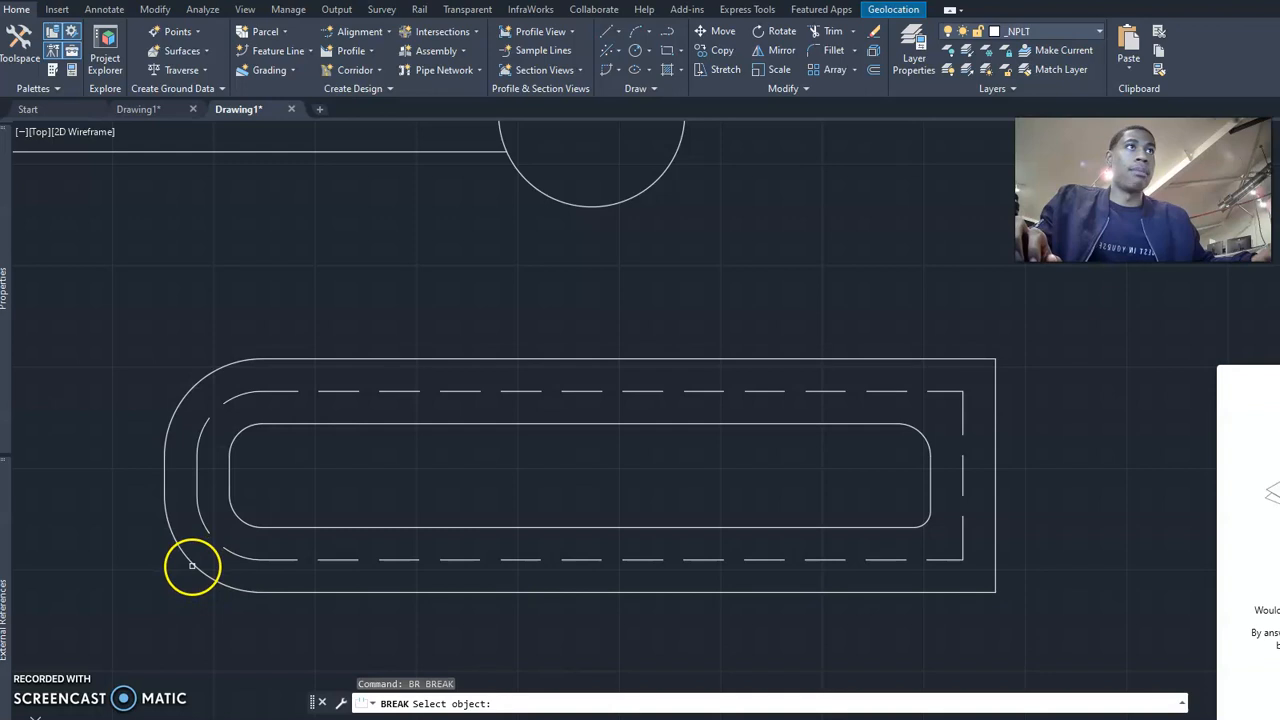
click(190, 569)
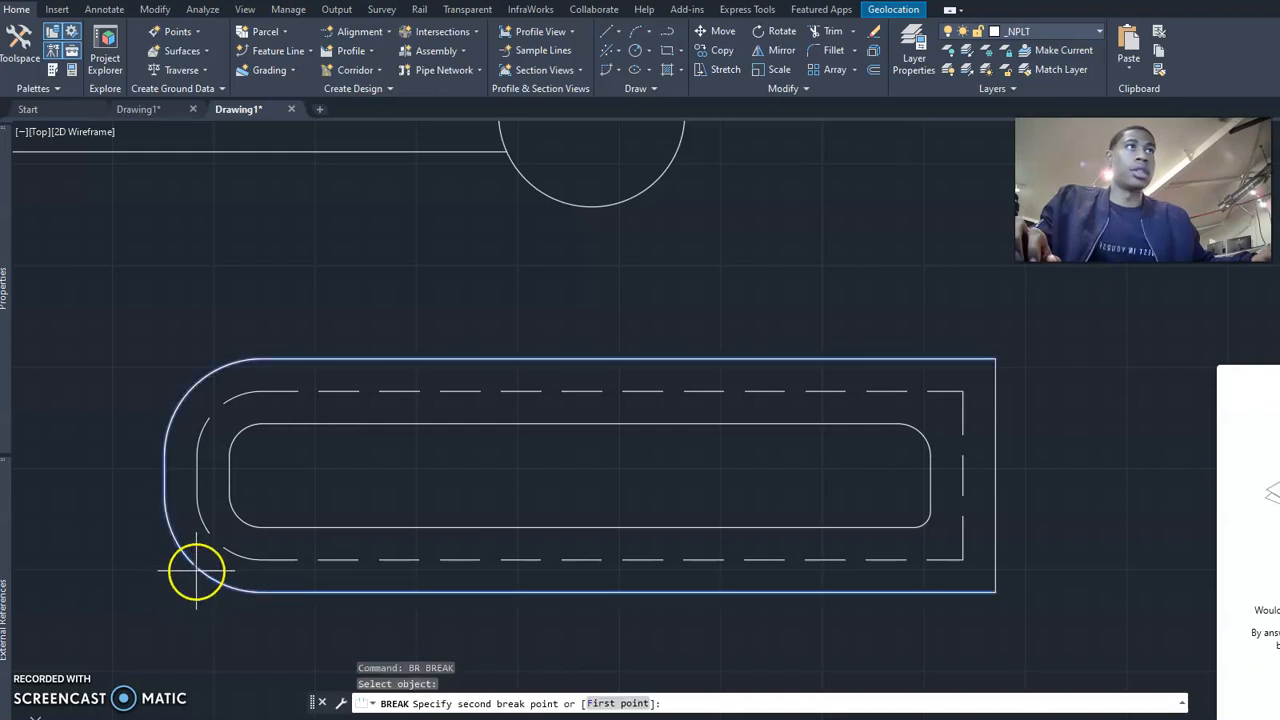
click(197, 571)
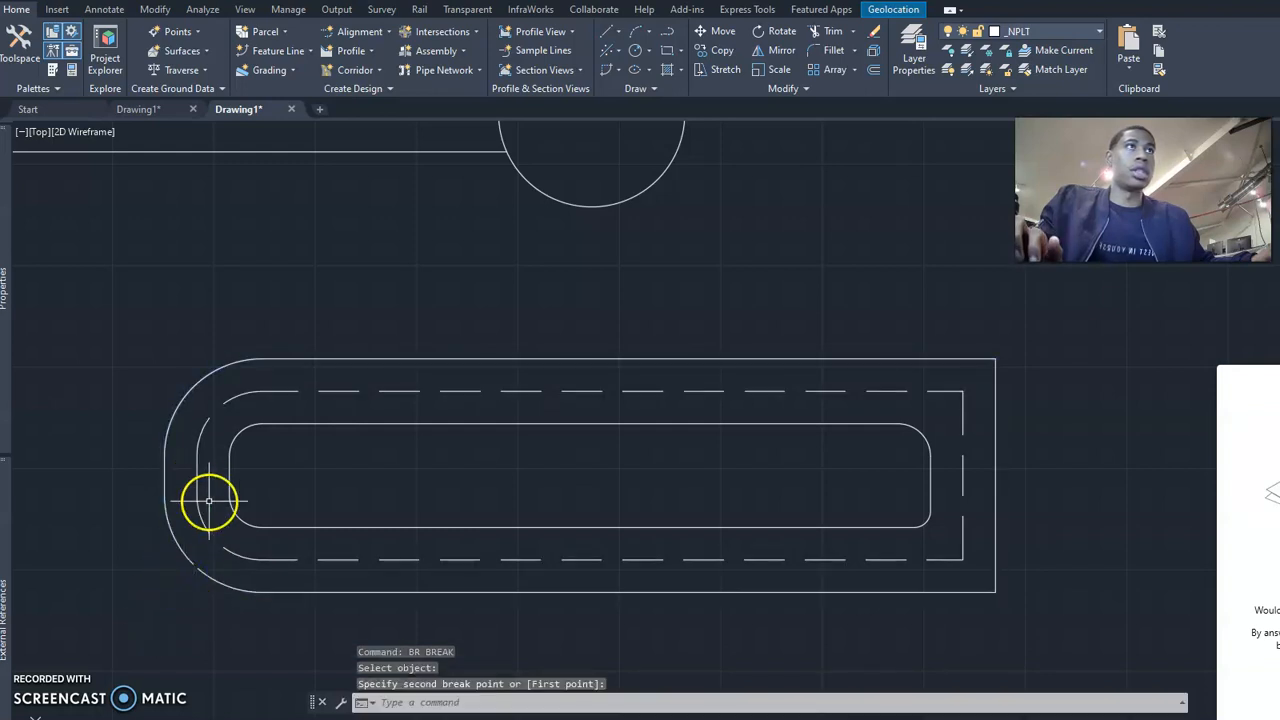
Break the outer outline with a small gap on its upper-left arc.
key(Return)
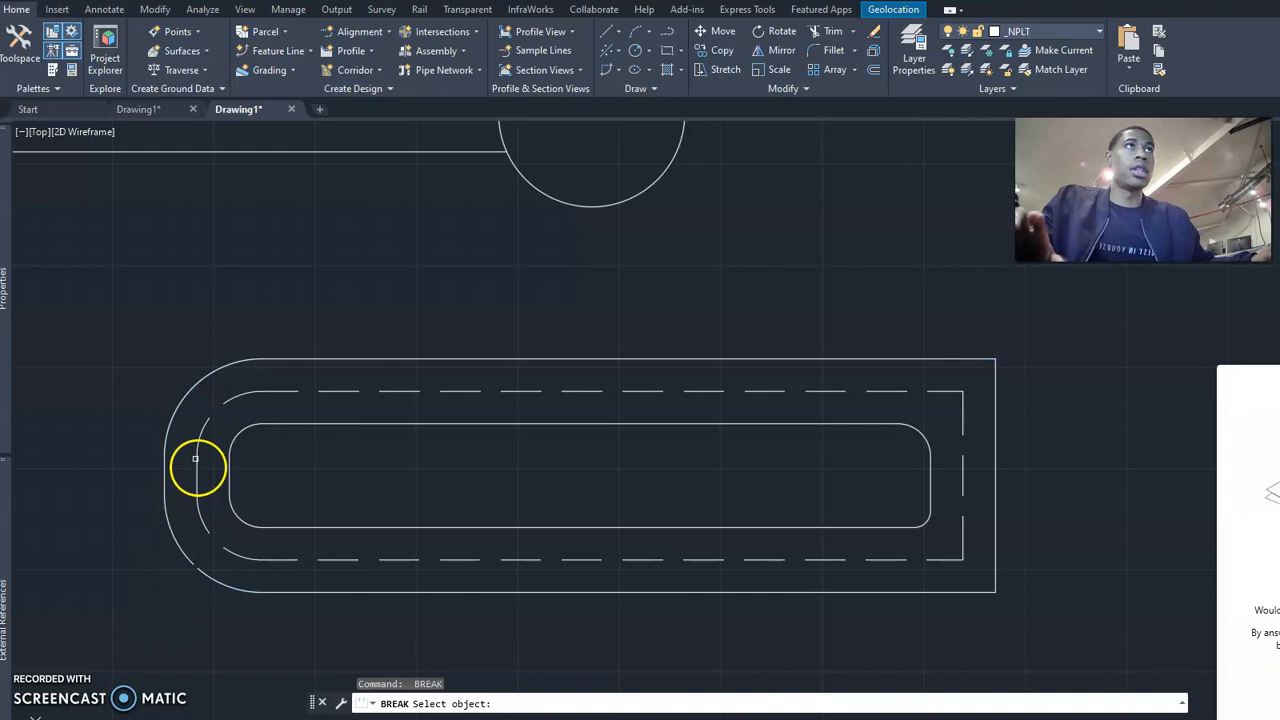
click(187, 393)
click(191, 392)
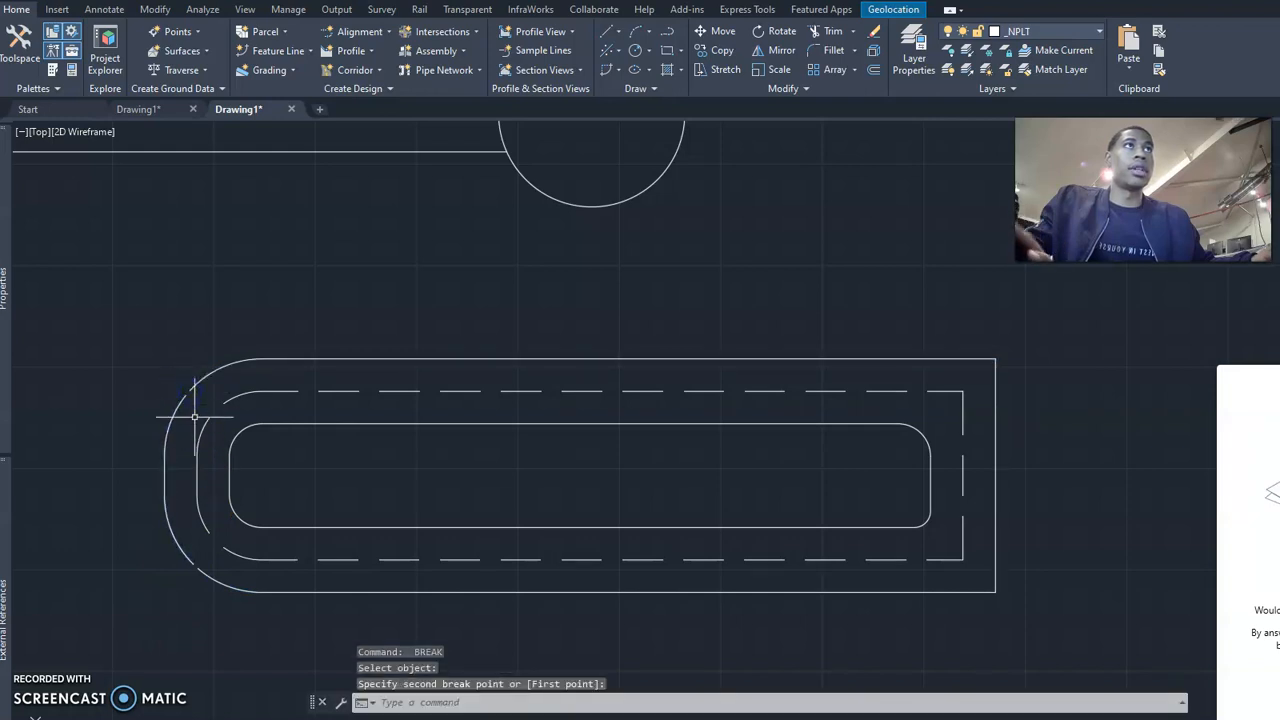
key(Escape)
key(Escape)
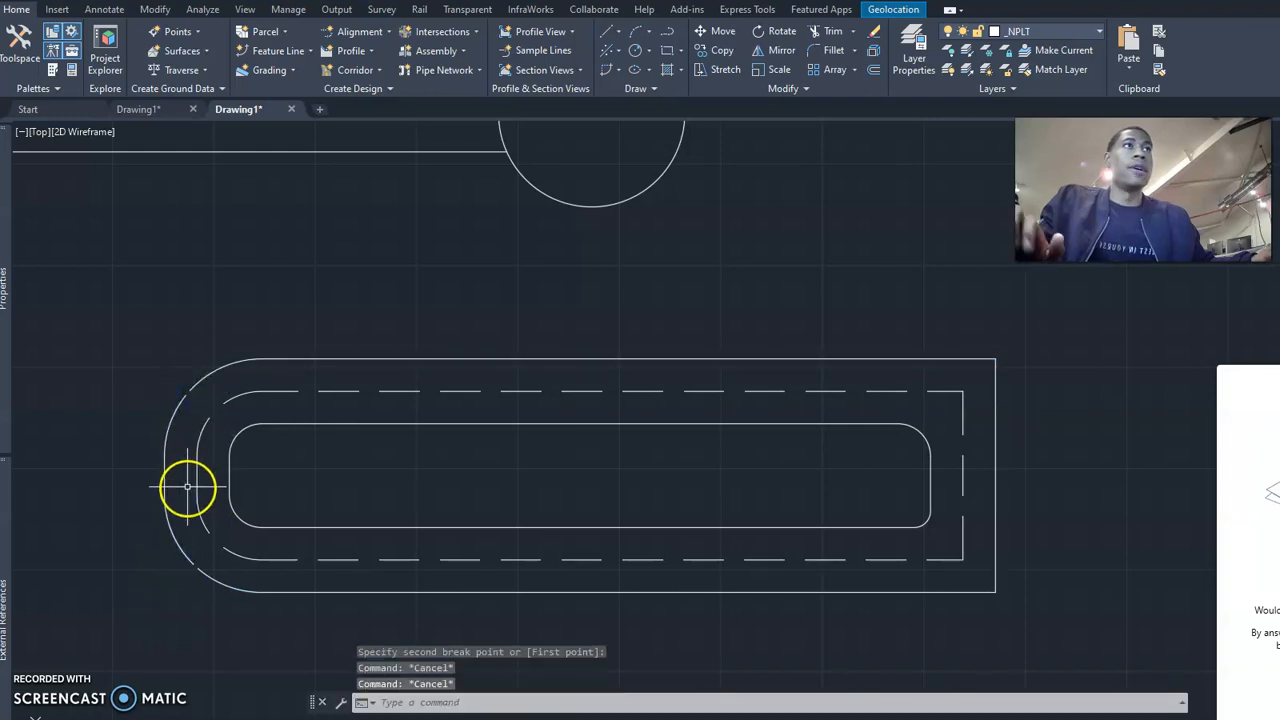
Remove the end vertex of the lower outer piece at the gap, leaving only its straight segment.
click(205, 578)
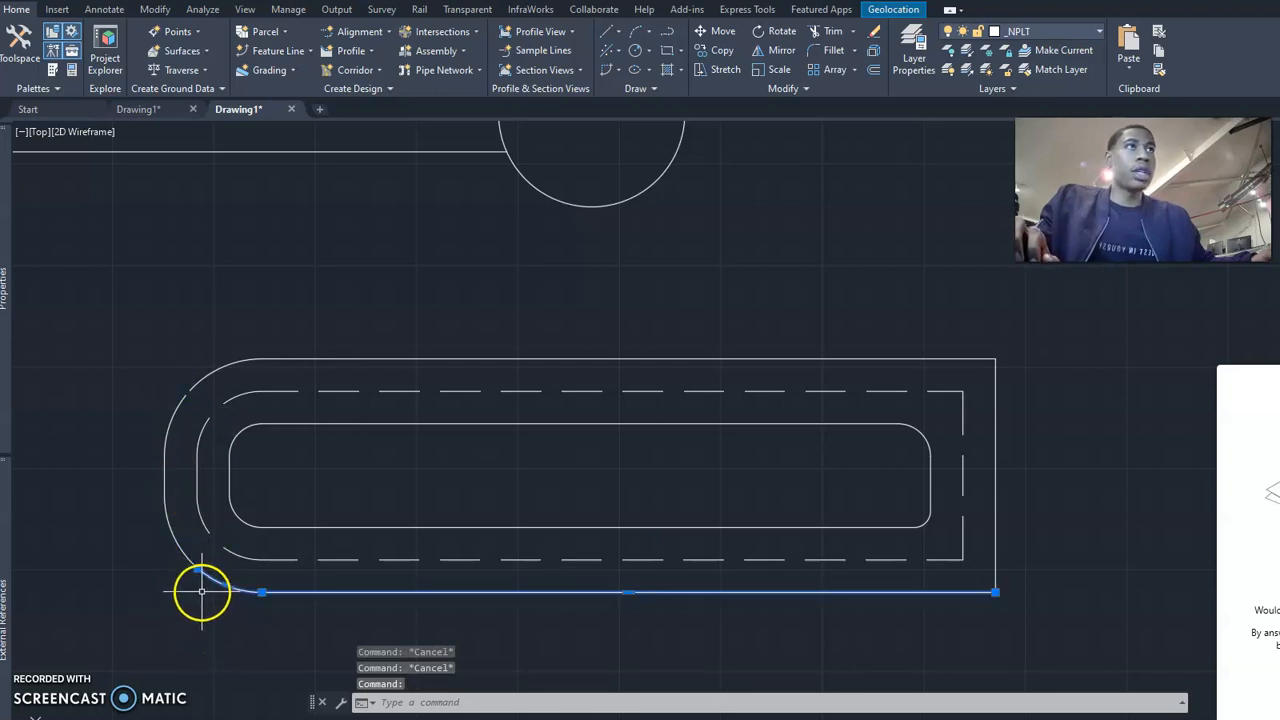
key(Escape)
click(200, 573)
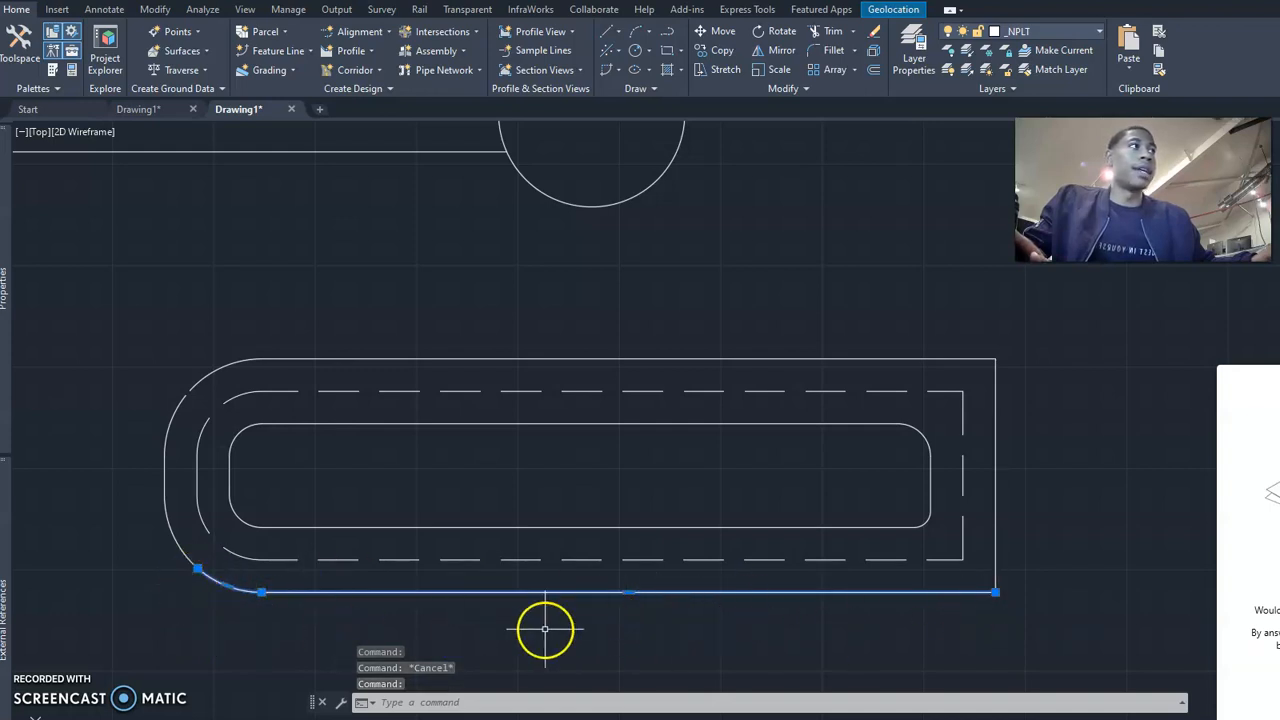
click(201, 571)
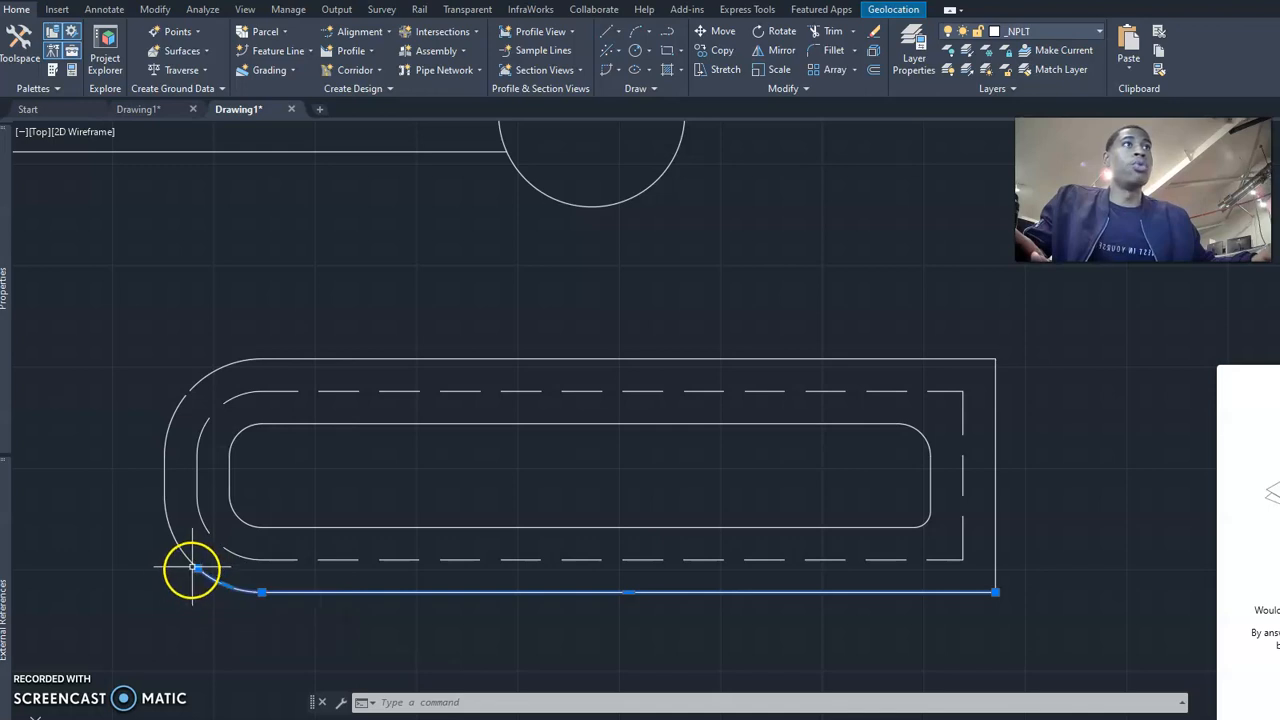
mouse_move(199, 570)
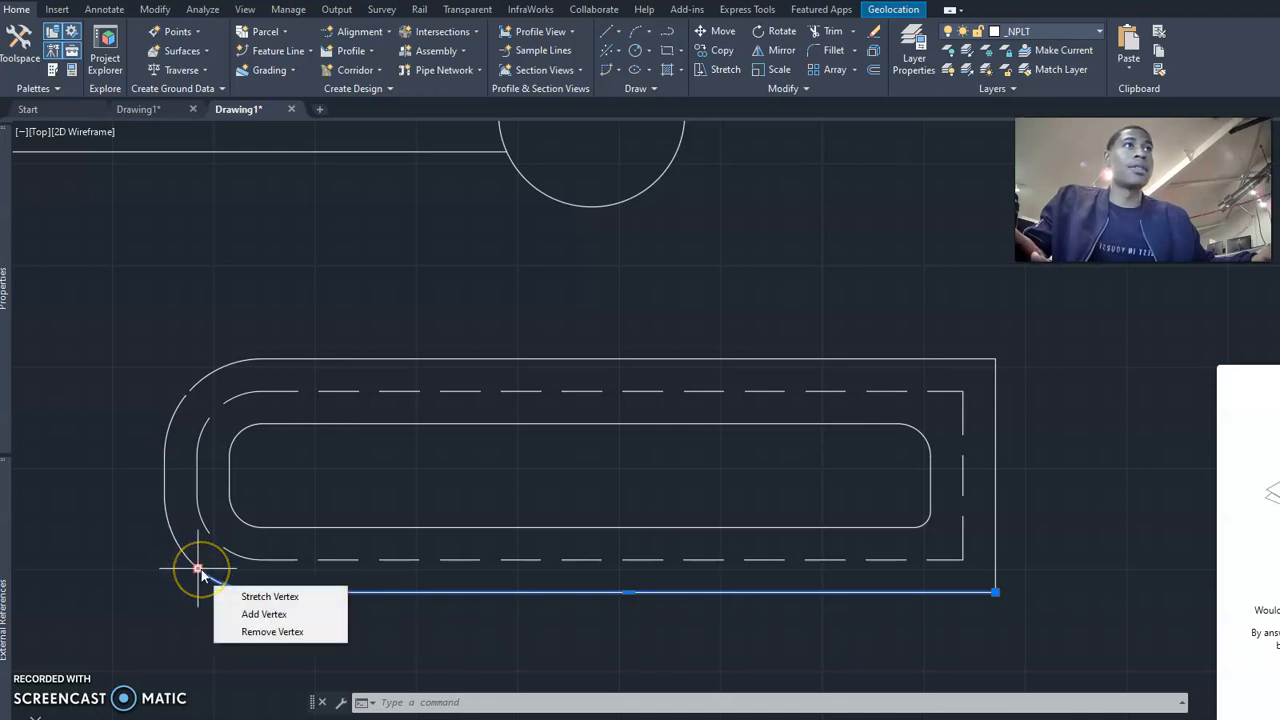
click(252, 632)
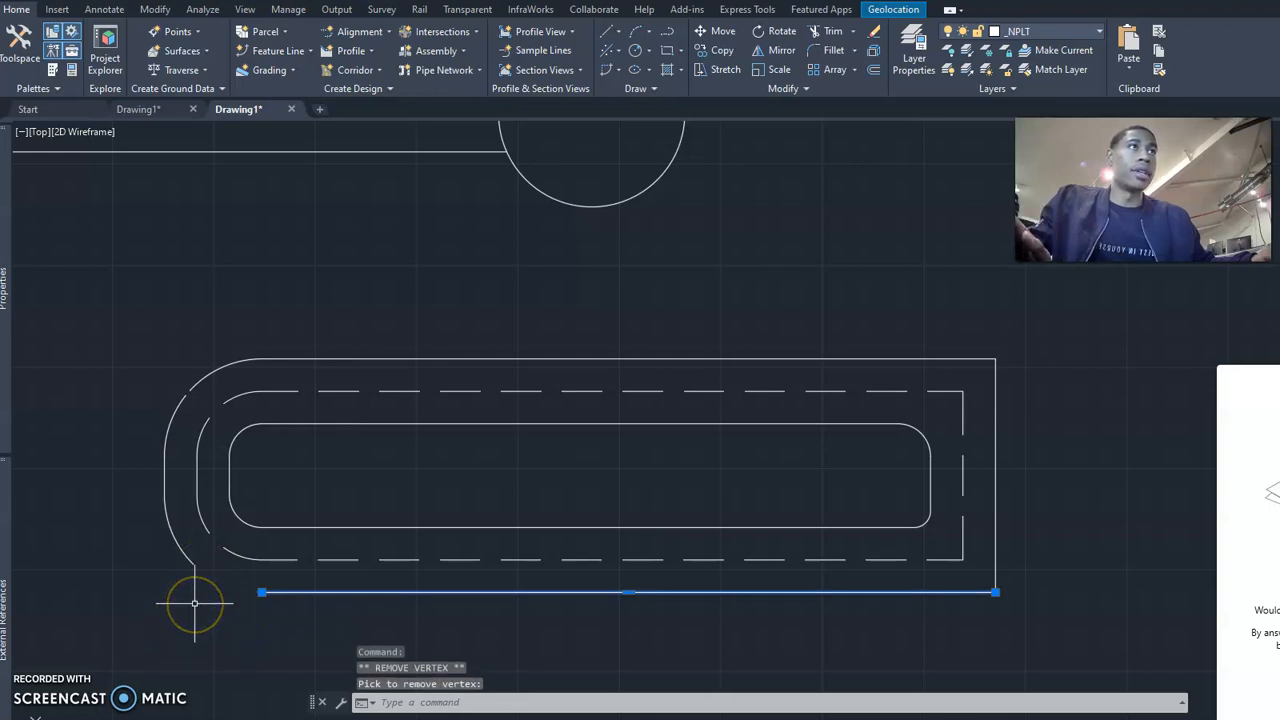
key(Escape)
Remove the end vertex of the upper outer piece at the gap, leaving only its straight segment.
click(196, 385)
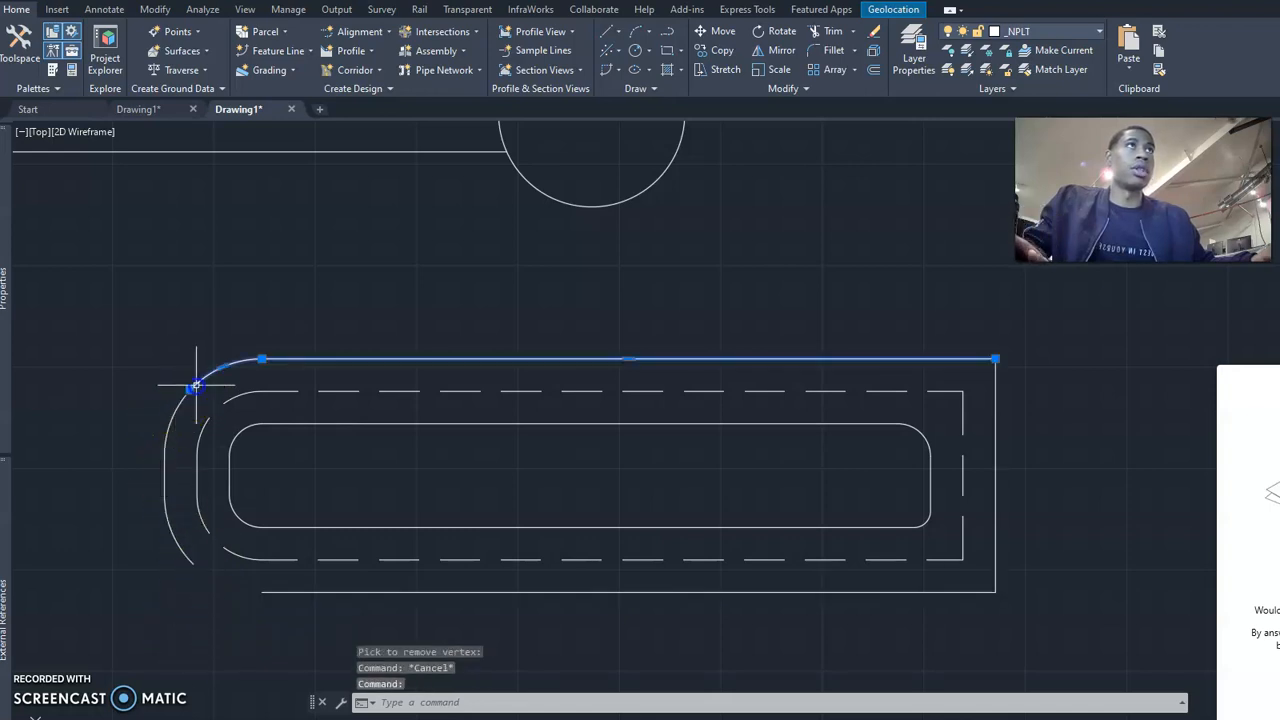
mouse_move(196, 385)
click(228, 434)
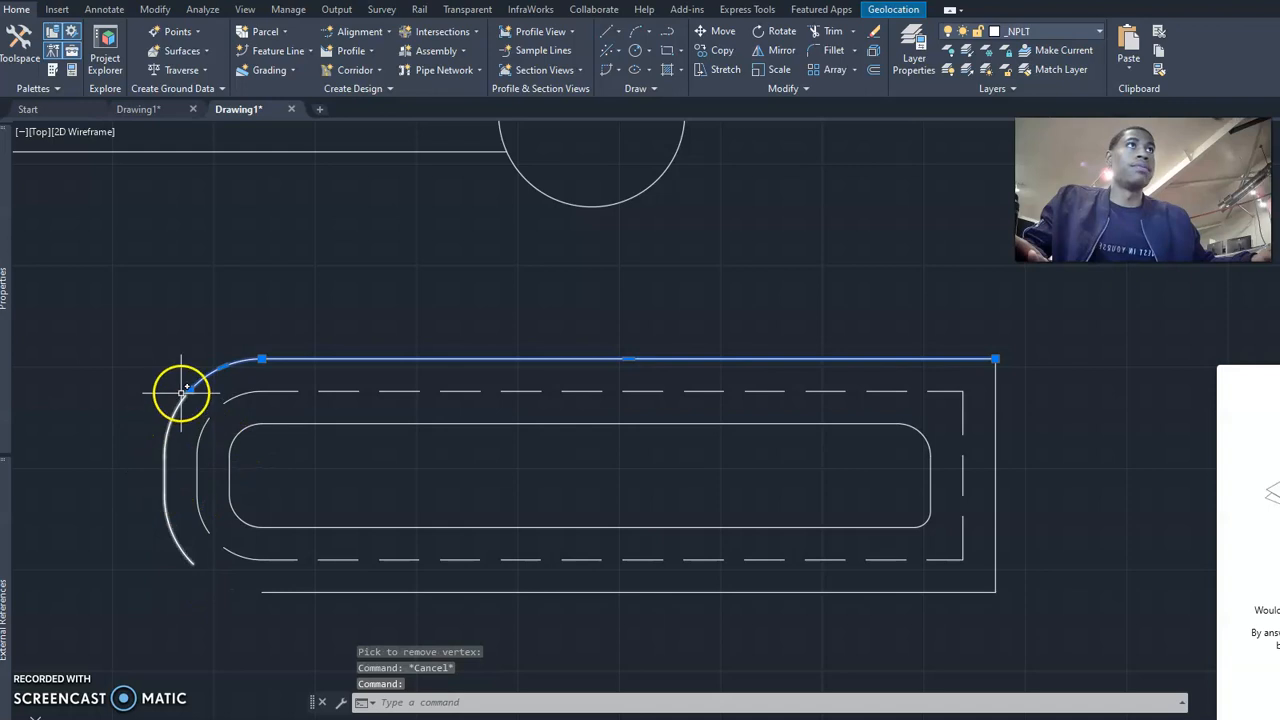
click(271, 451)
key(Escape)
Remove both end vertices of the curved left outer piece, leaving only its short vertical segment.
click(165, 470)
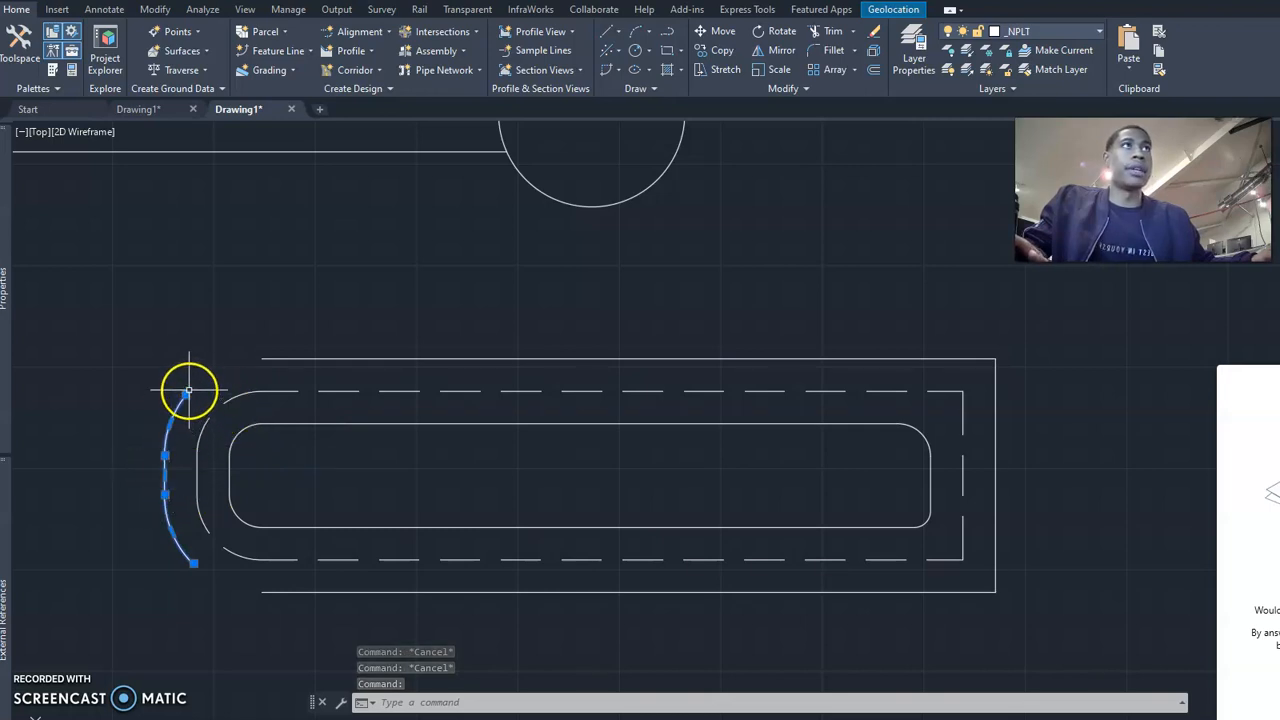
mouse_move(186, 397)
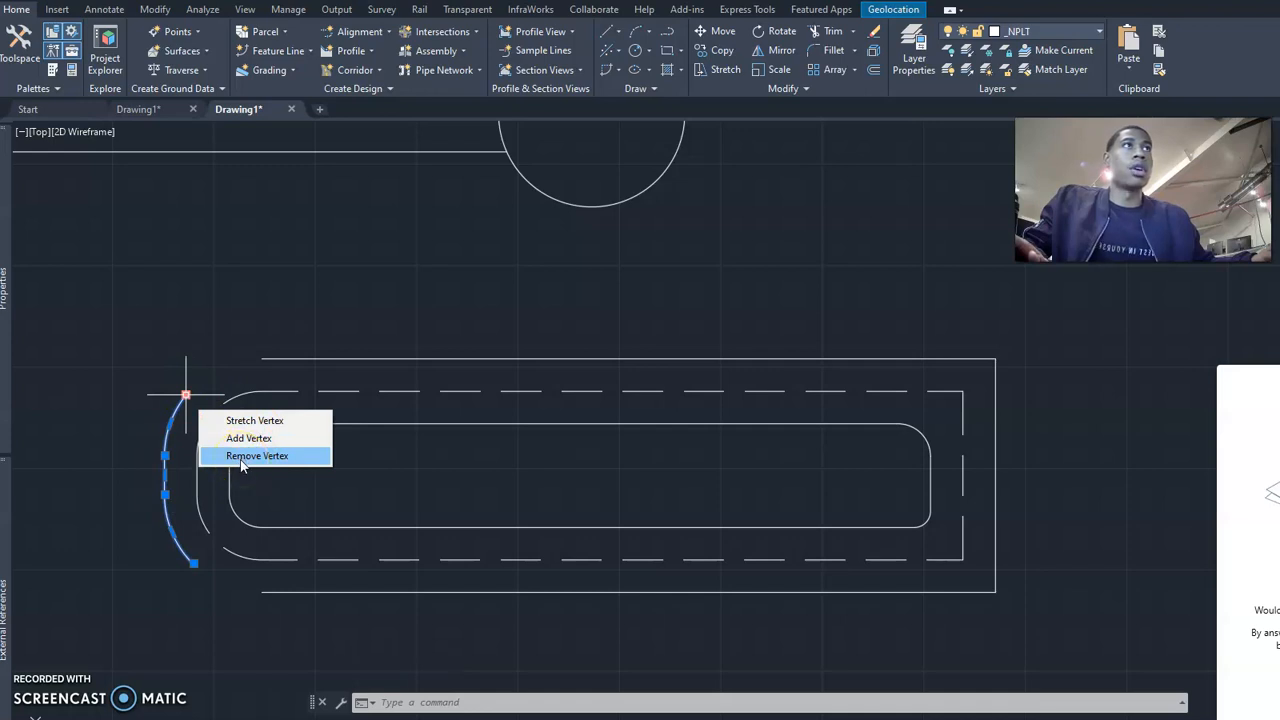
click(241, 456)
click(205, 571)
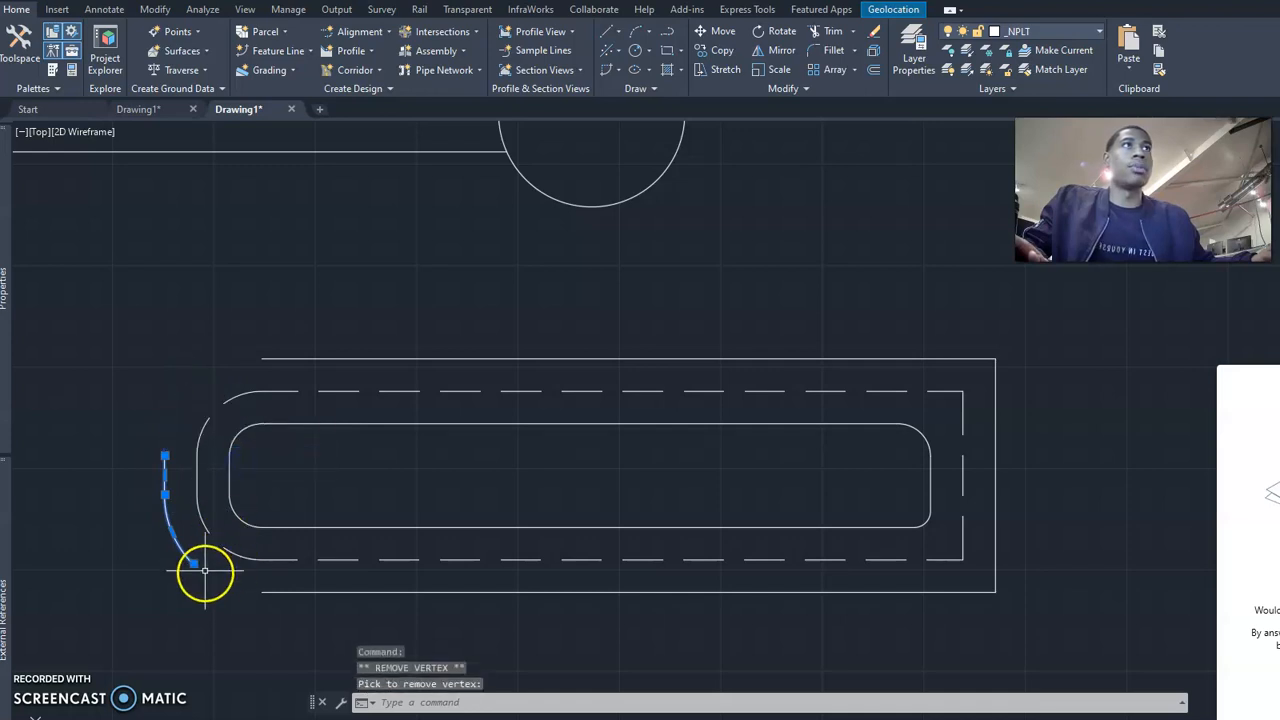
mouse_move(194, 564)
click(240, 626)
key(Escape)
key(Escape)
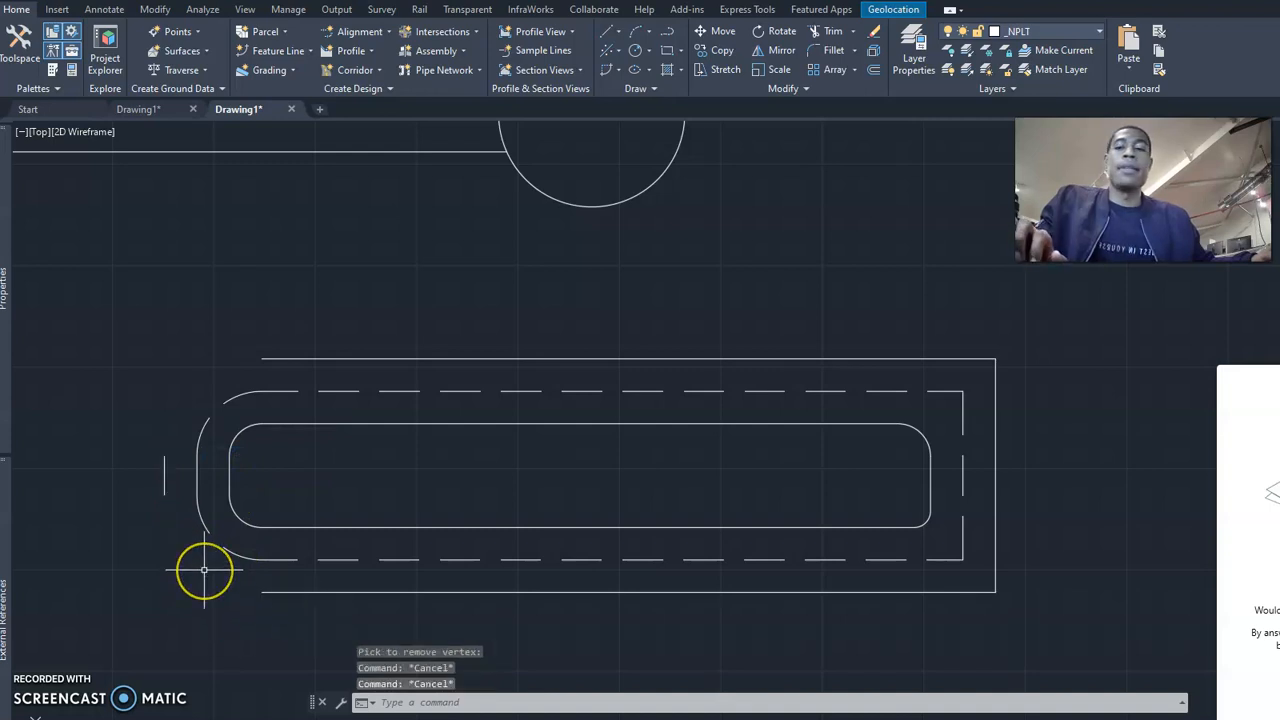
Fillet the upper outer line and the short vertical segment with radius 0 into a square corner.
text(f)
key(Return)
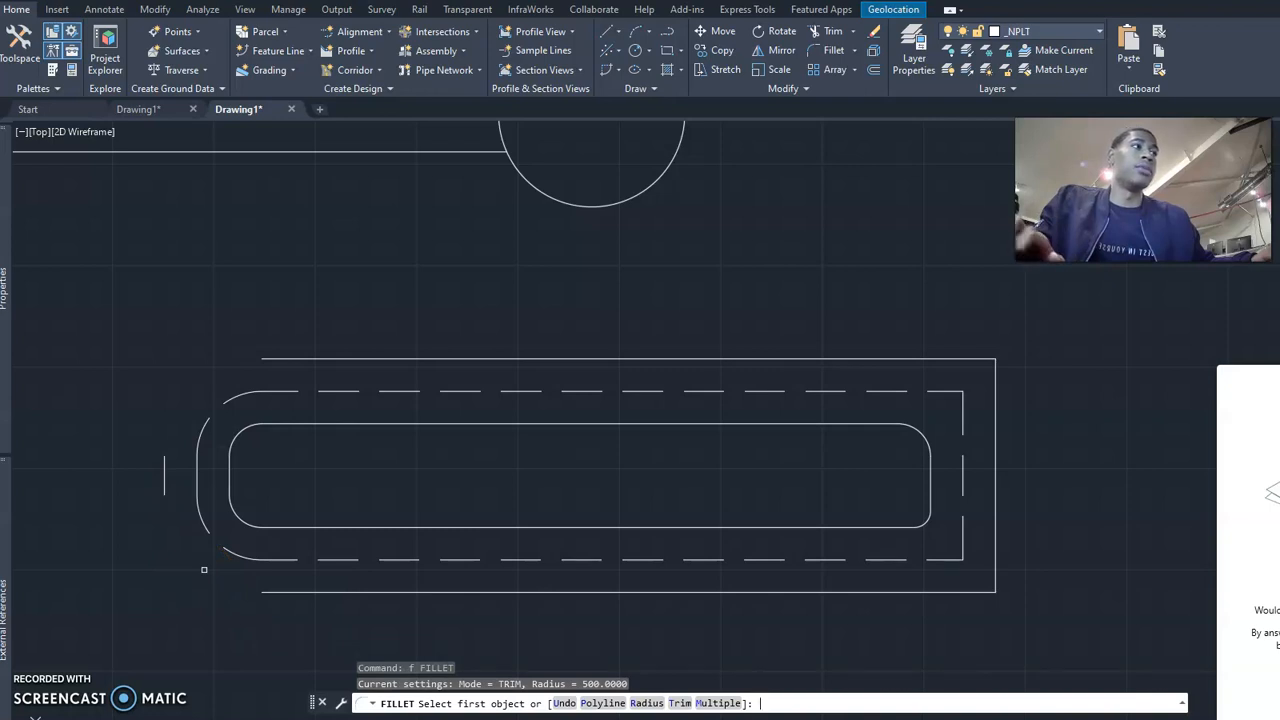
text(r)
key(Return)
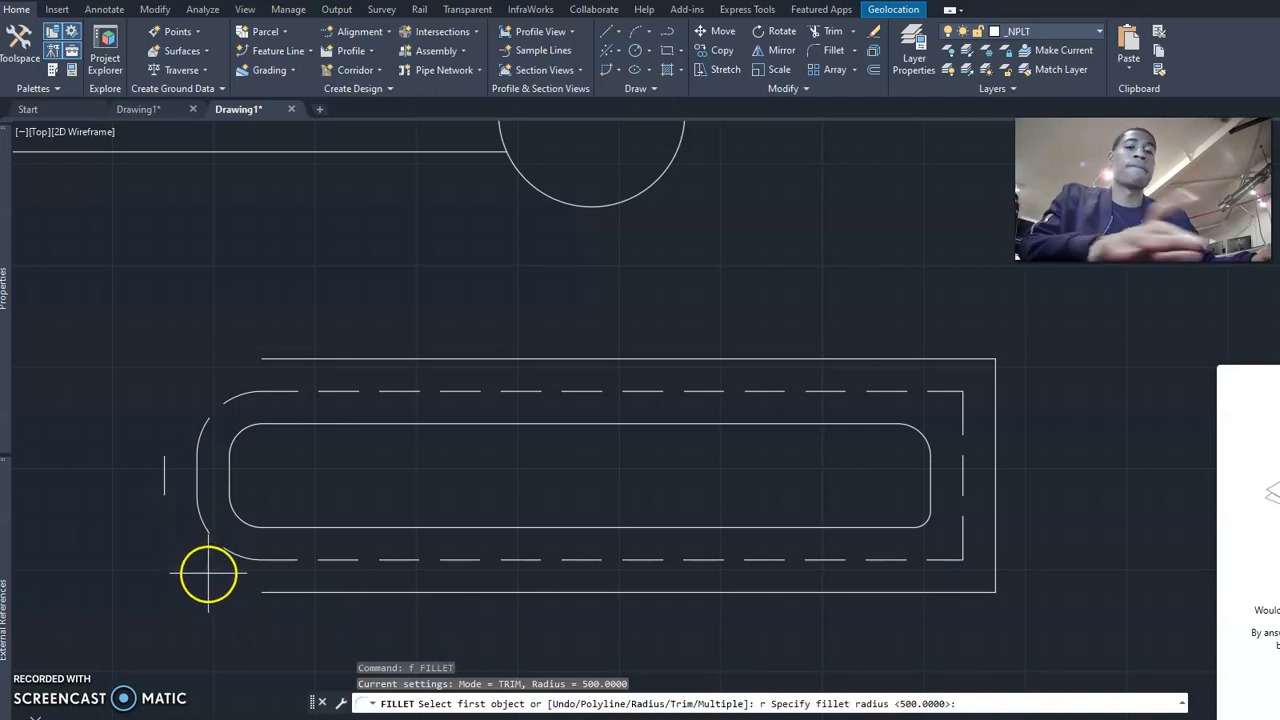
text(0)
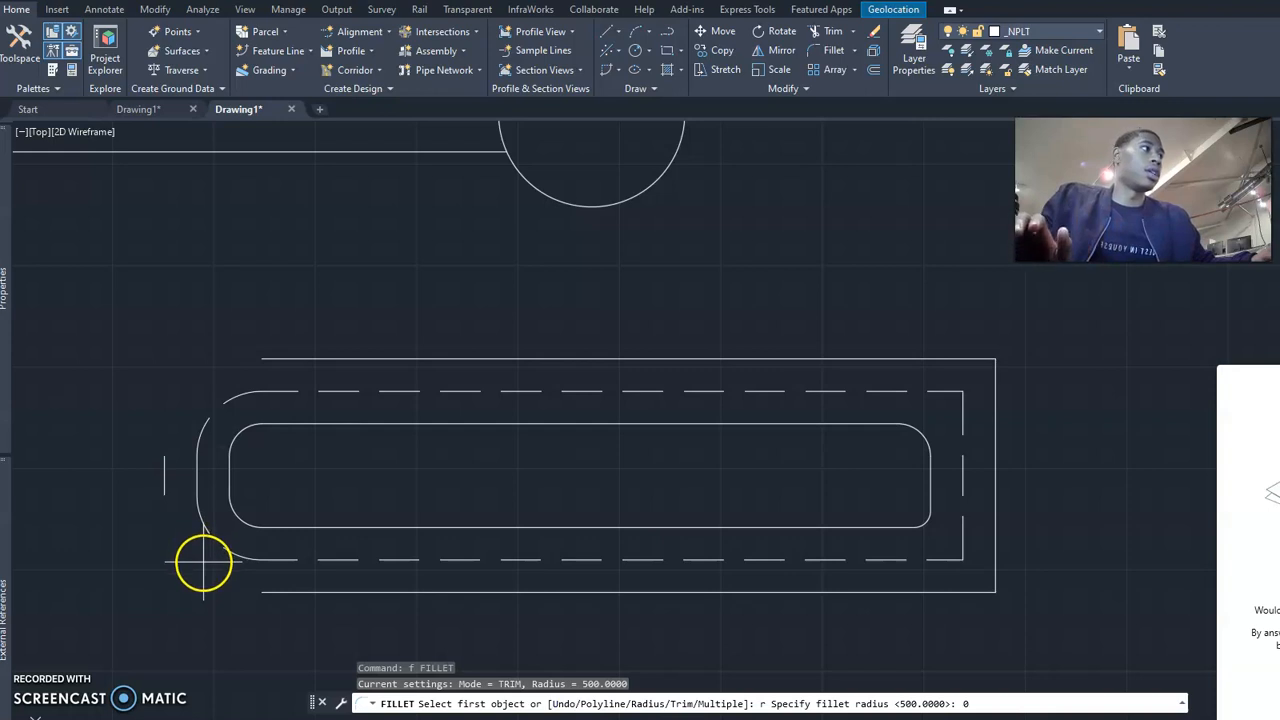
key(Return)
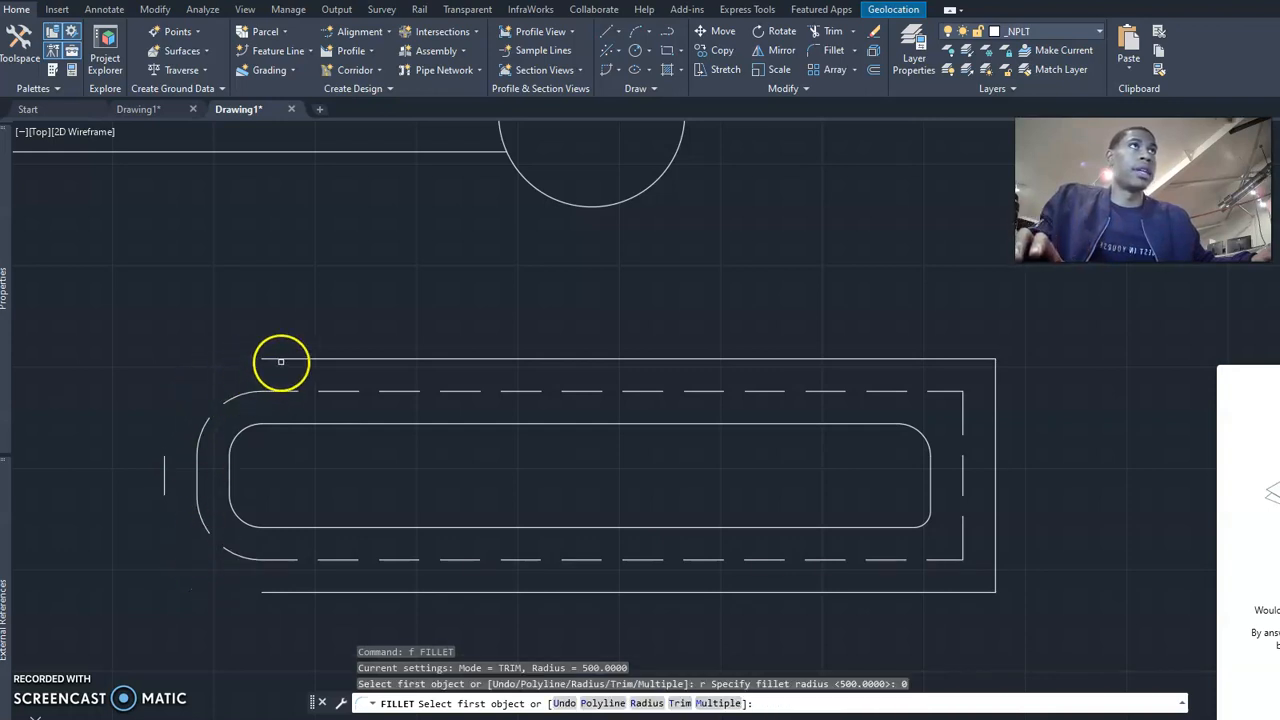
click(281, 359)
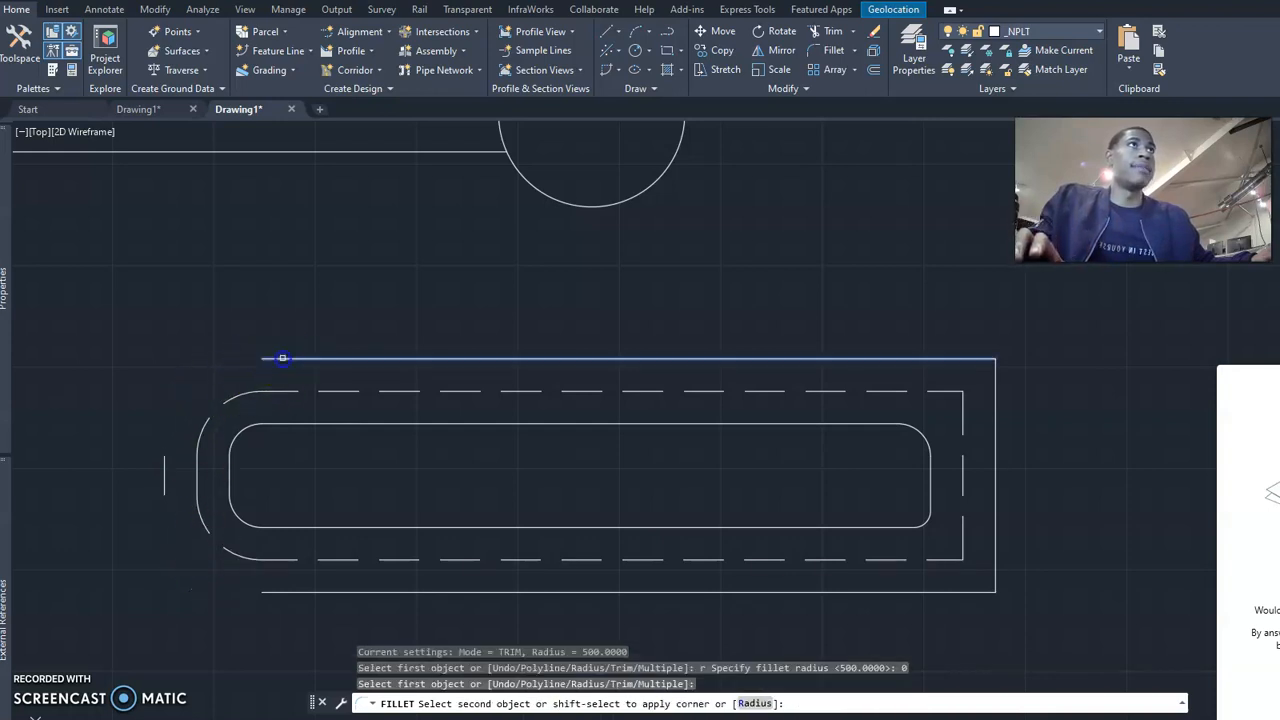
click(164, 465)
Fillet the left vertical segment and the lower outer line into a square corner with the same radius.
key(Return)
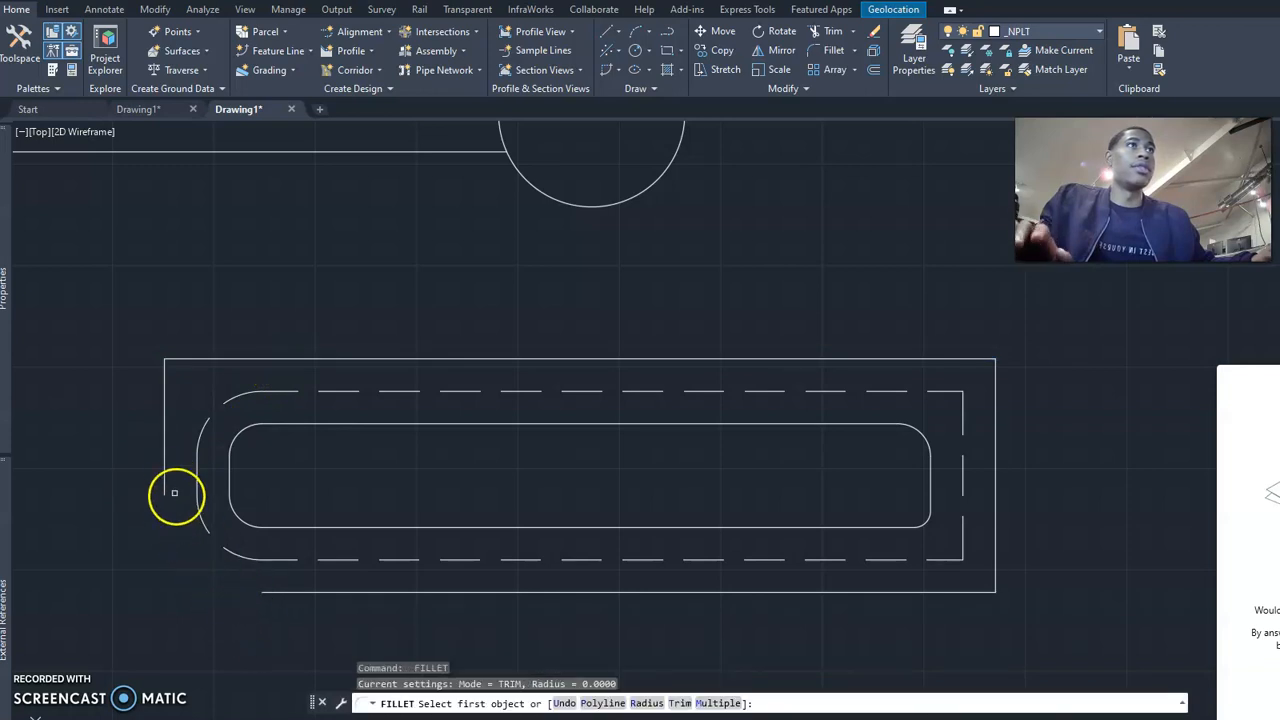
click(164, 478)
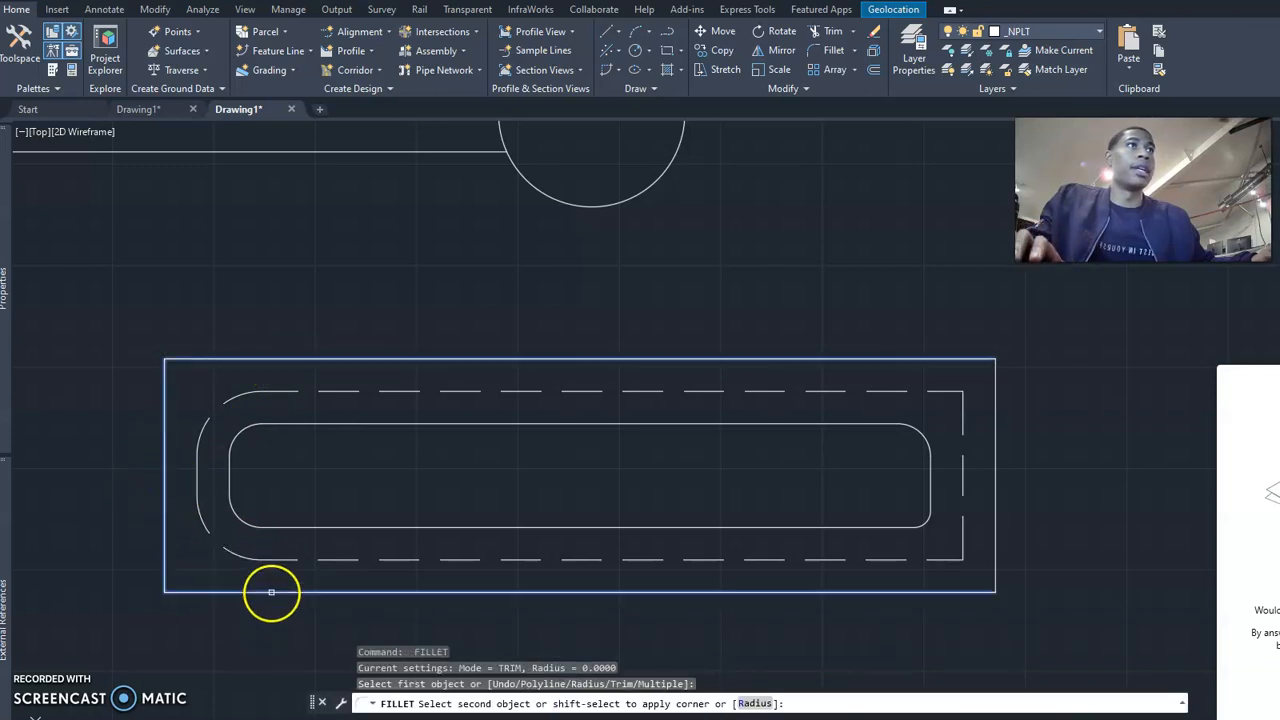
click(271, 594)
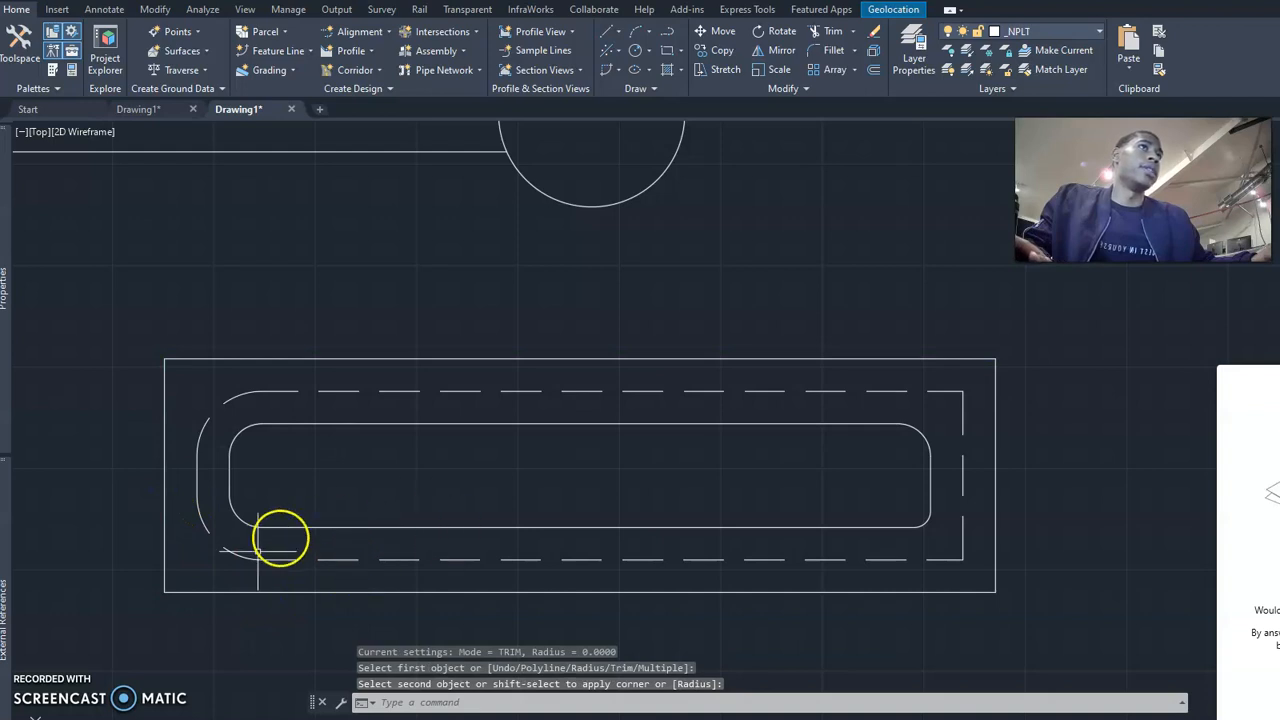
Break the dashed inner outline with a small gap on its upper-left arc.
click(225, 551)
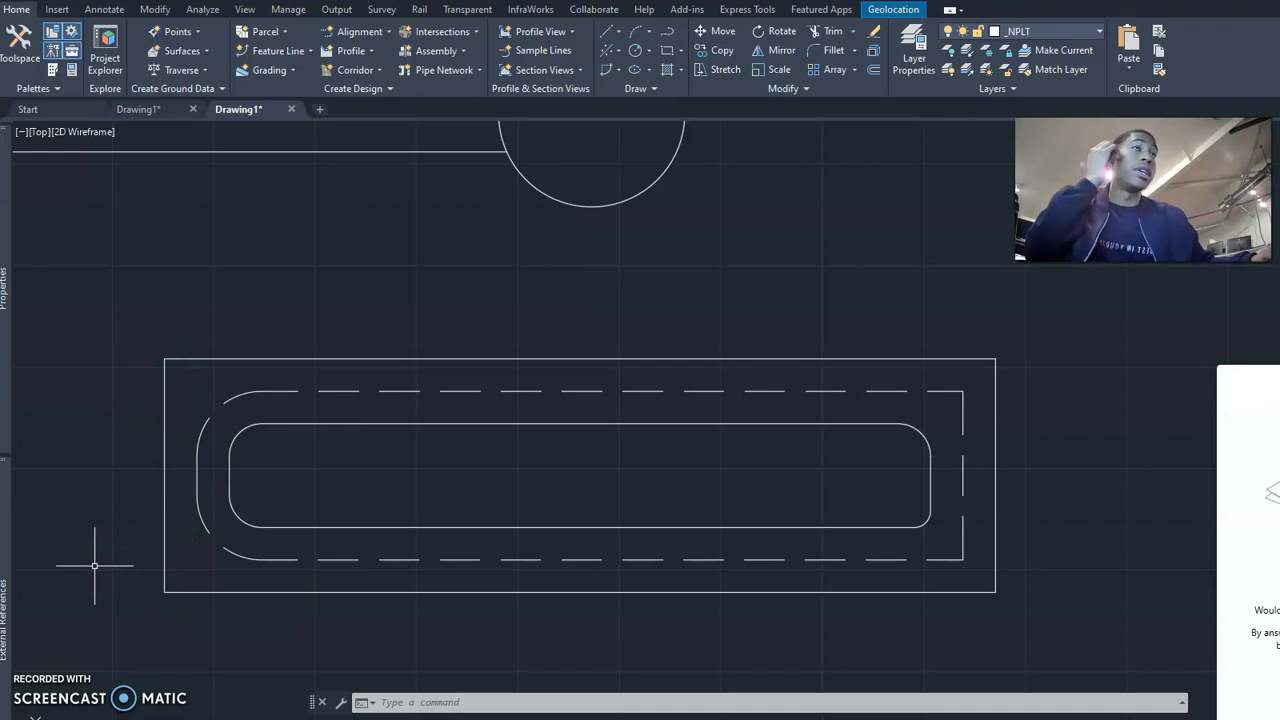
click(196, 443)
drag(262, 390, 292, 389)
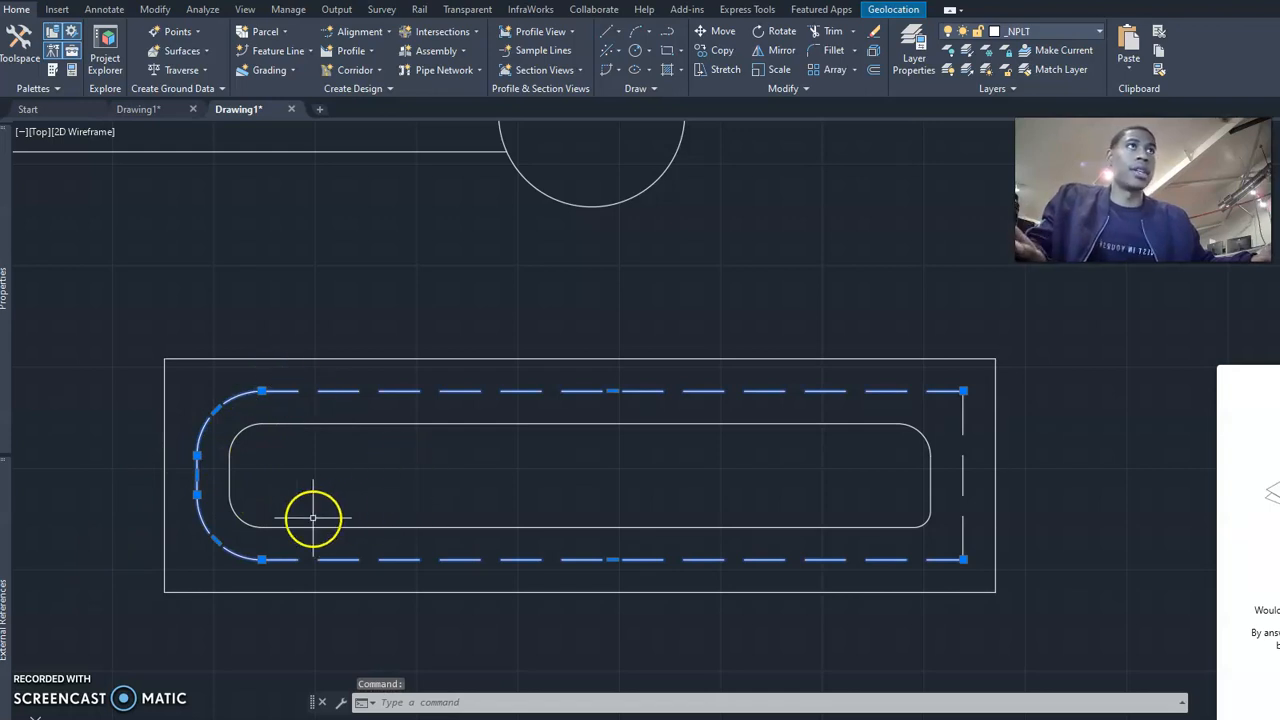
key(Escape)
key(Escape)
text(br)
key(Return)
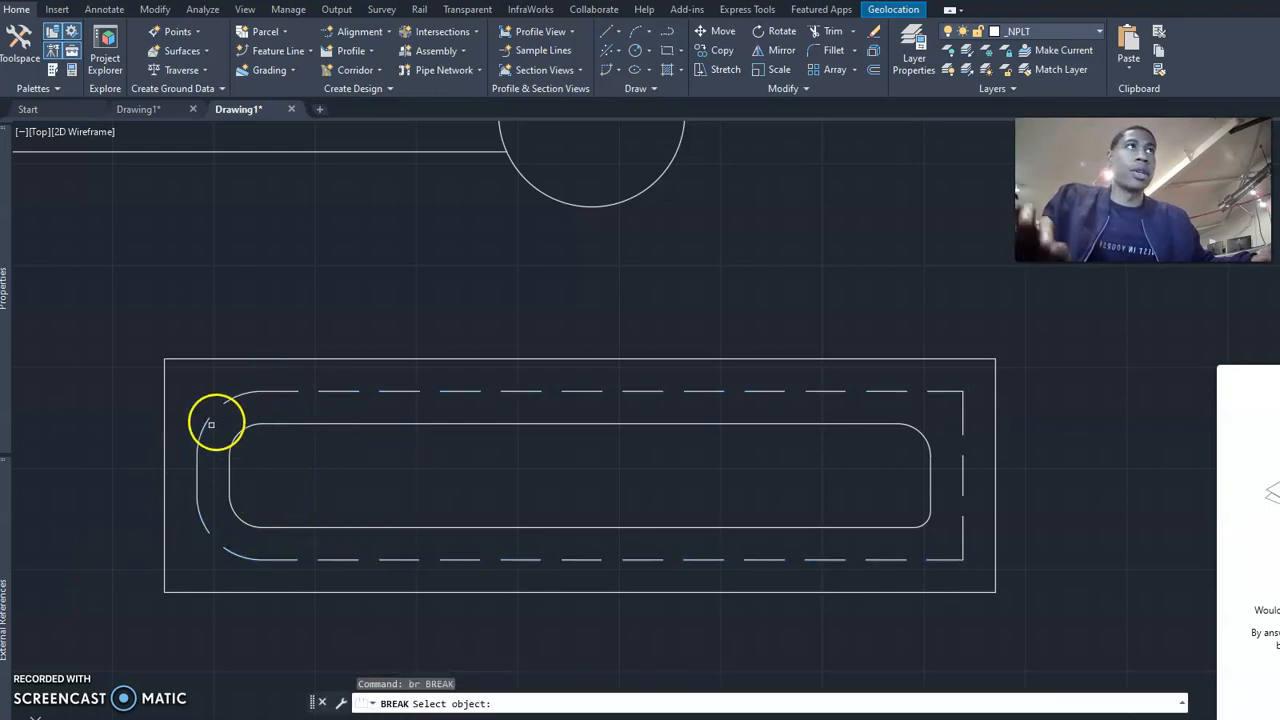
click(209, 424)
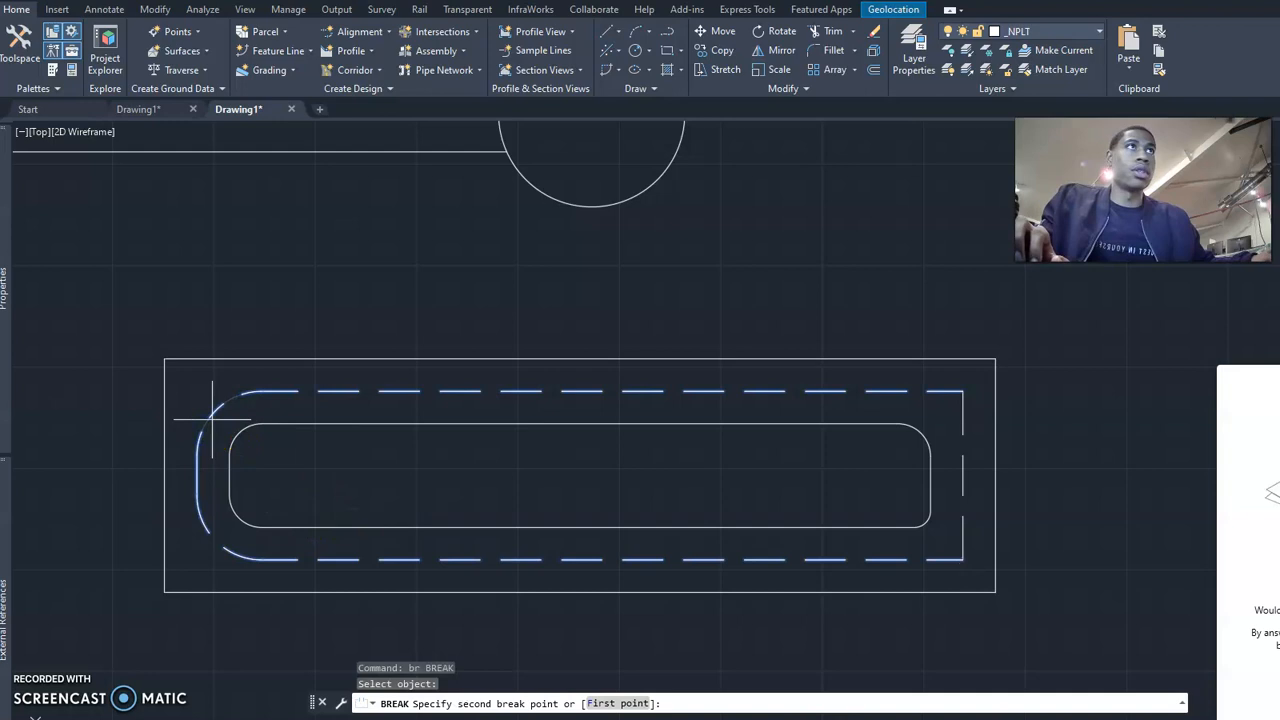
click(207, 422)
Break the dashed inner outline with a small gap on its lower-left arc.
key(Return)
click(207, 530)
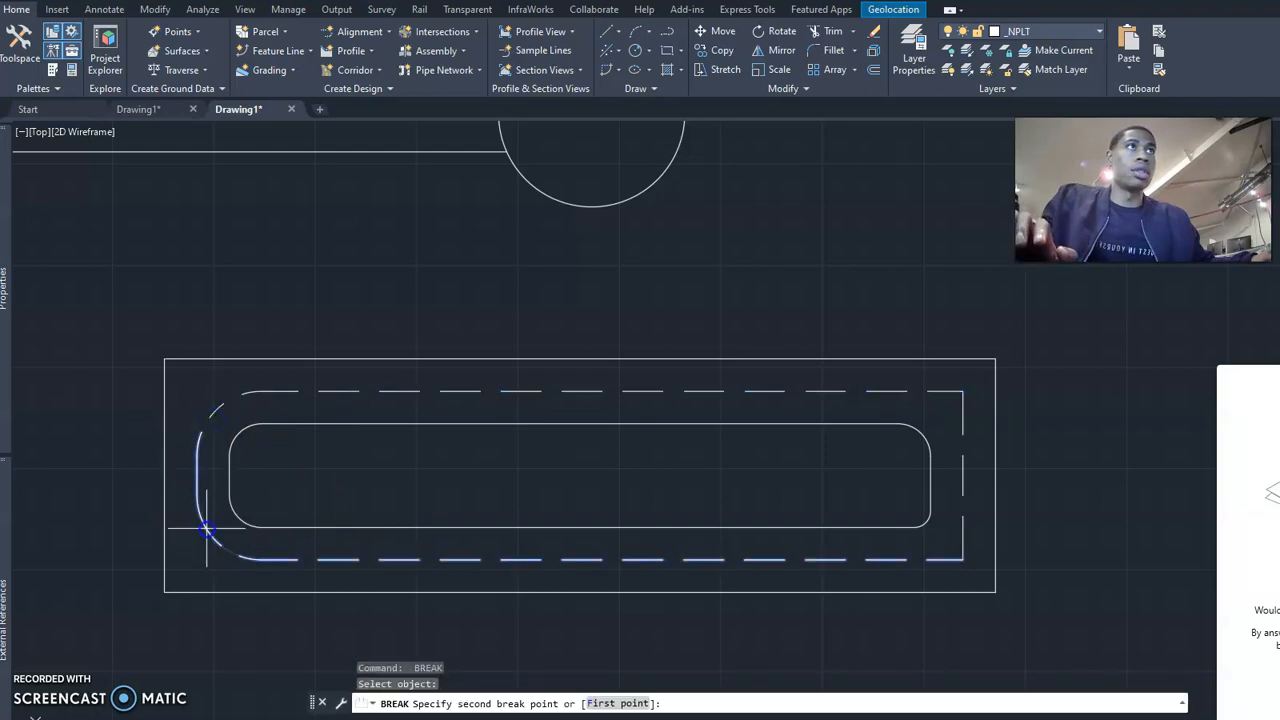
click(216, 546)
key(Escape)
Remove the curved end vertices at the left ends of the lower and upper dashed lines, leaving both straight.
click(221, 548)
mouse_move(221, 548)
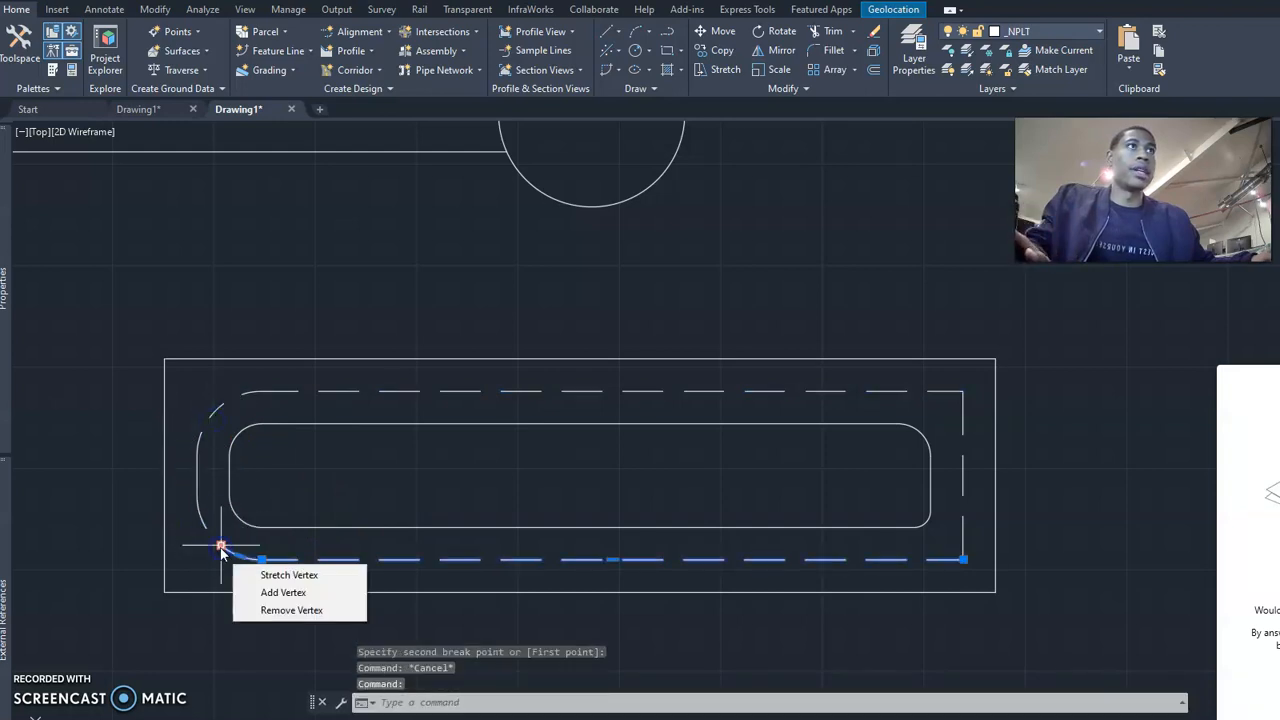
click(280, 612)
key(Escape)
click(213, 415)
mouse_move(213, 415)
click(247, 481)
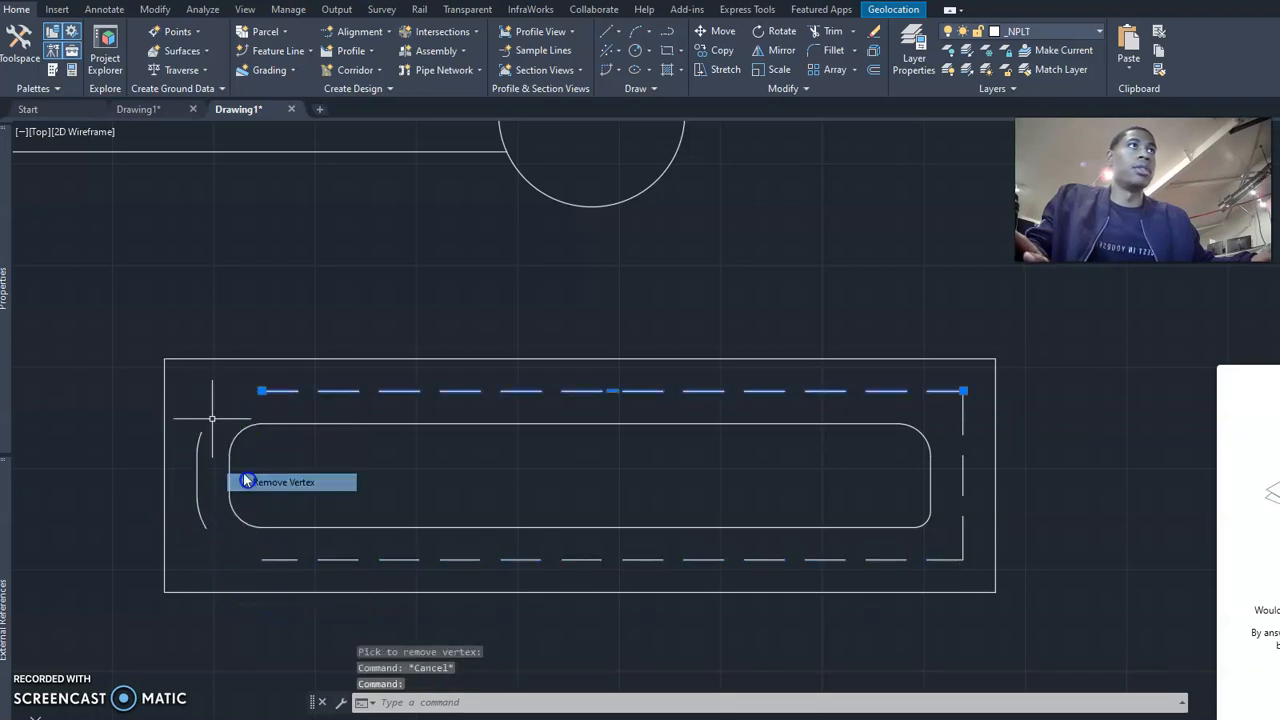
key(Escape)
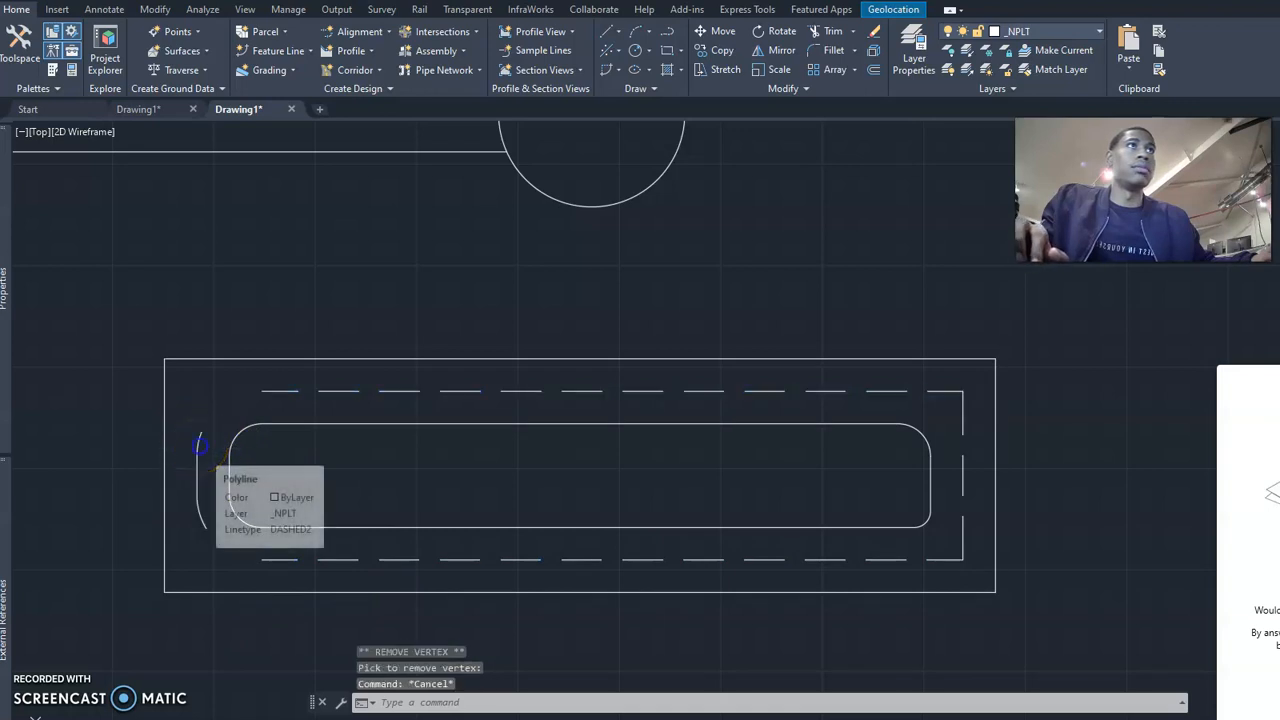
Remove both end vertices of the curved left dashed piece, leaving only its short vertical segment.
click(200, 445)
mouse_move(202, 433)
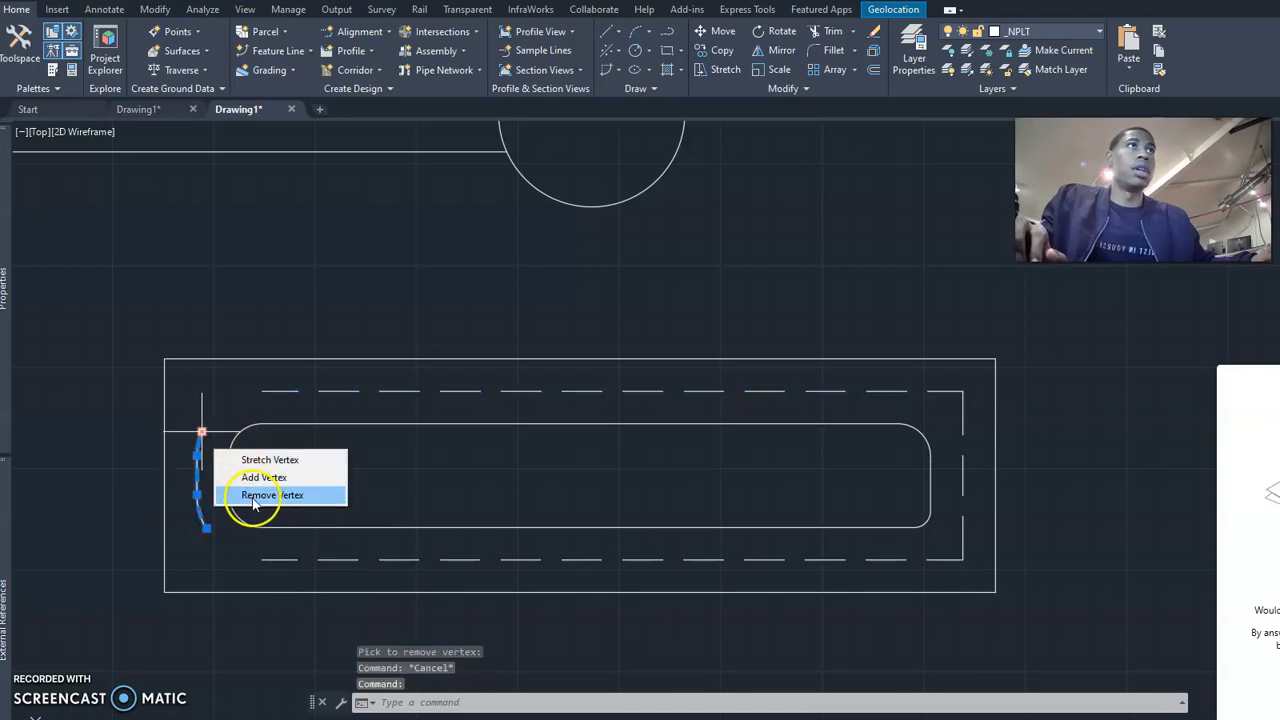
click(254, 496)
mouse_move(206, 527)
click(268, 594)
key(Escape)
key(Escape)
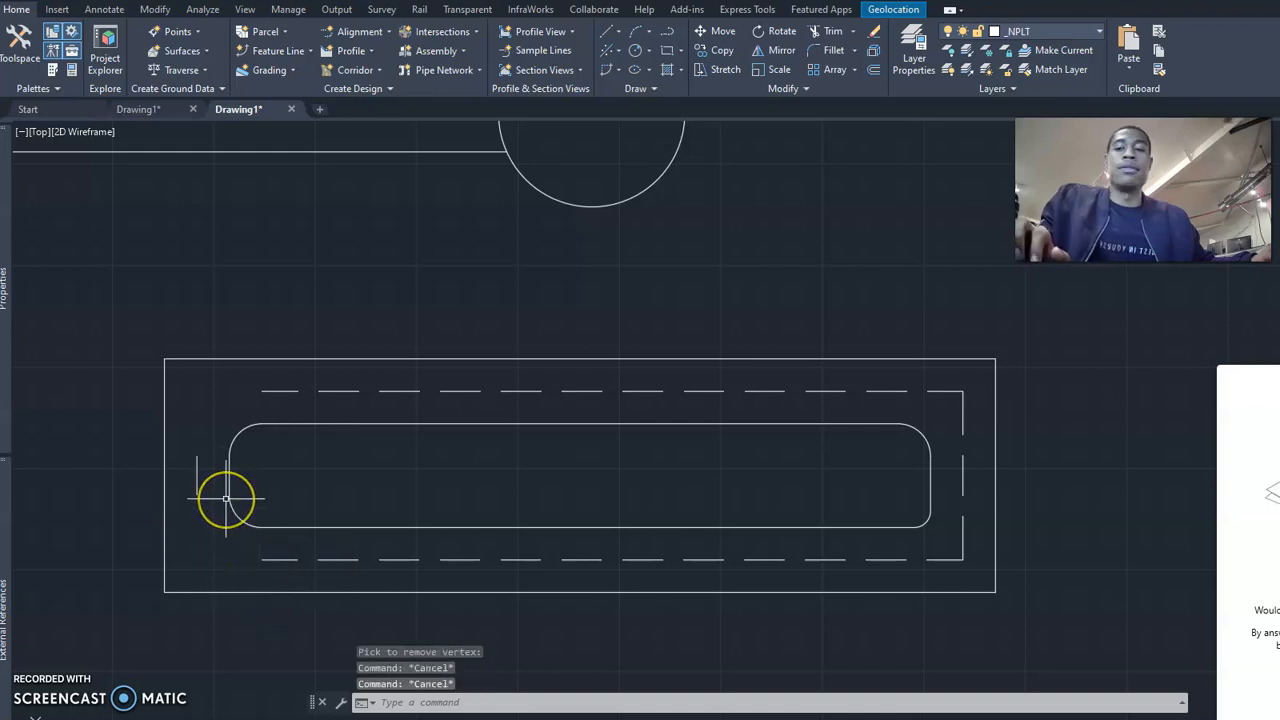
Fillet the short vertical segment and the lower dashed line with radius 0 into a square corner.
text(f FILLET)
key(Return)
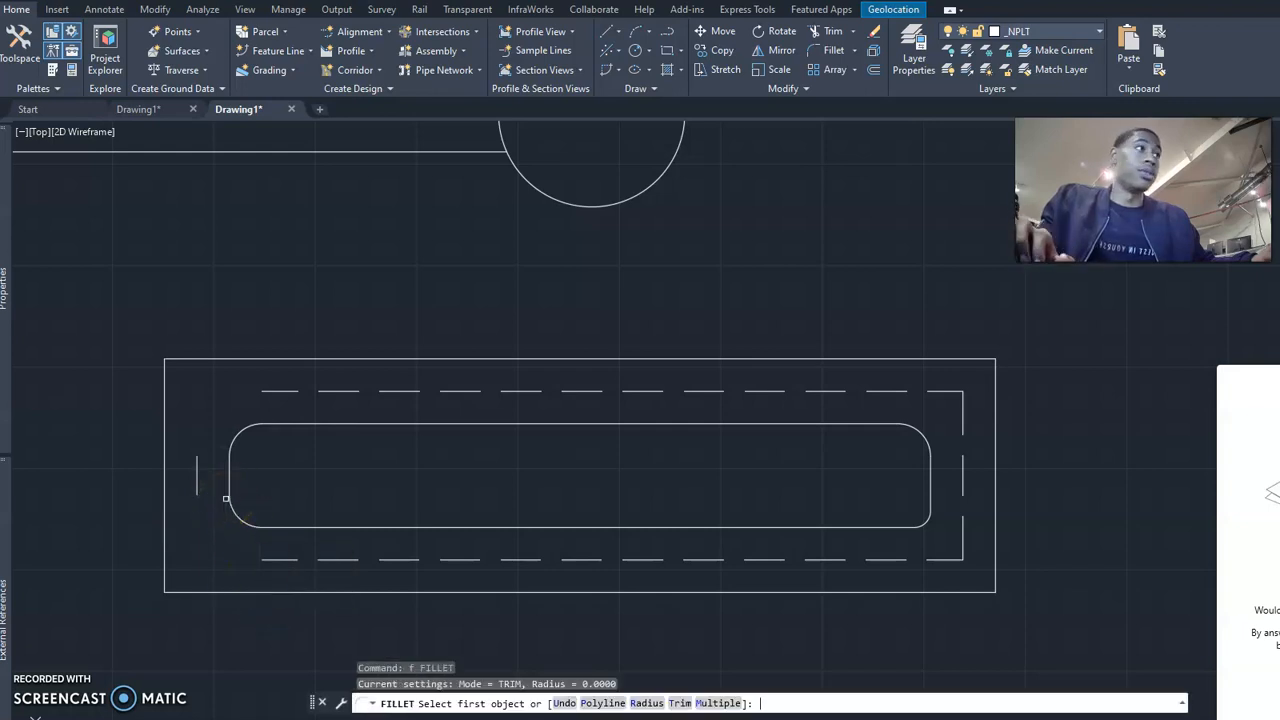
text(r)
key(Return)
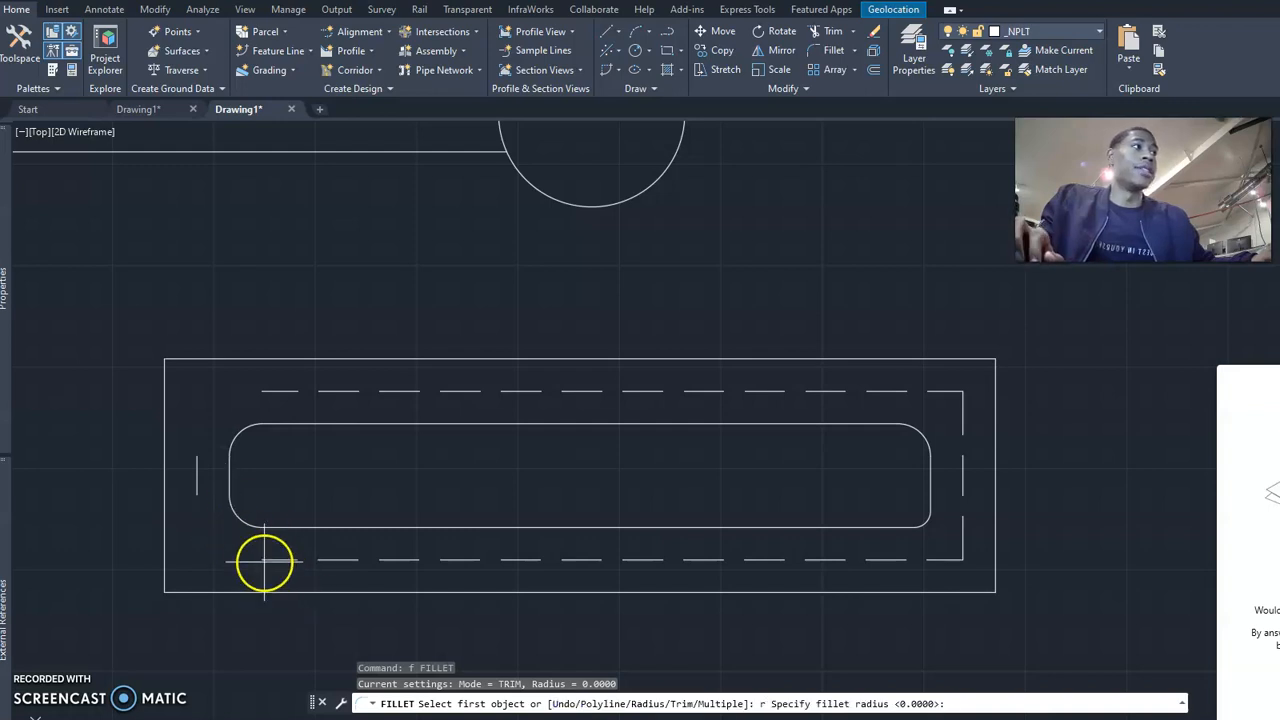
key(Return)
click(199, 476)
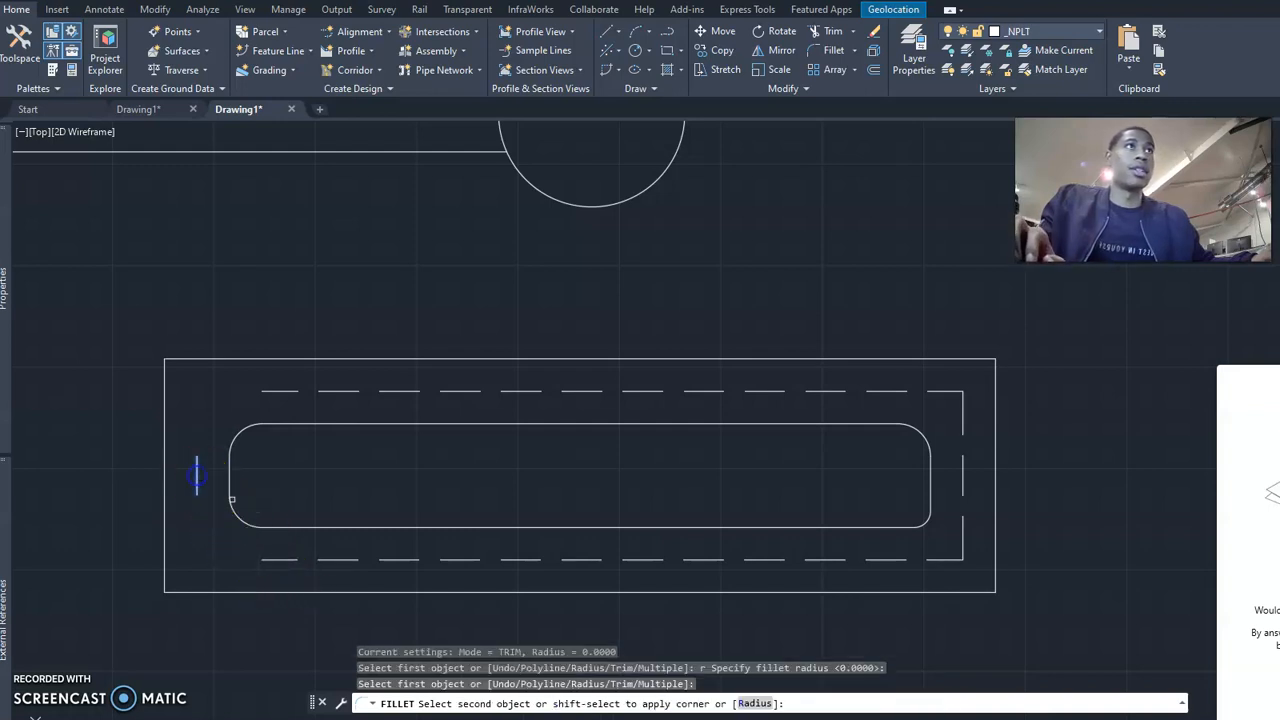
click(278, 560)
Fillet the left vertical segment and the upper dashed line into a square corner with the same radius.
key(Return)
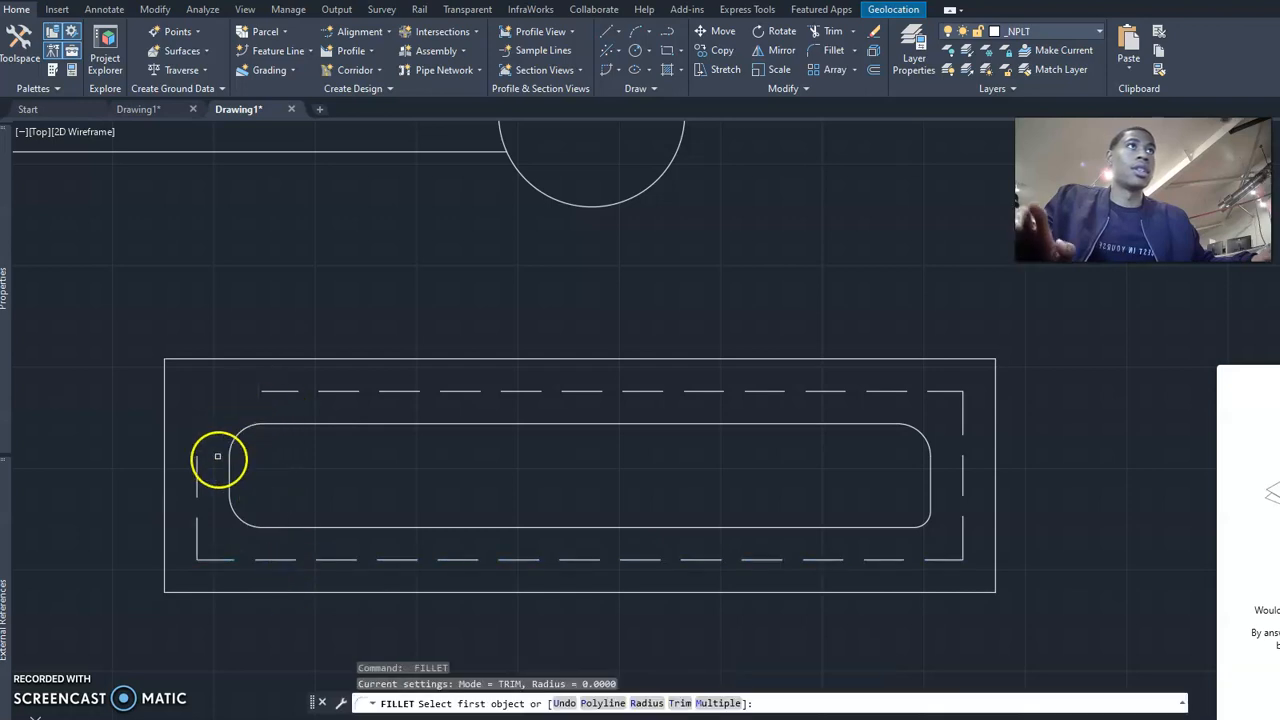
click(196, 470)
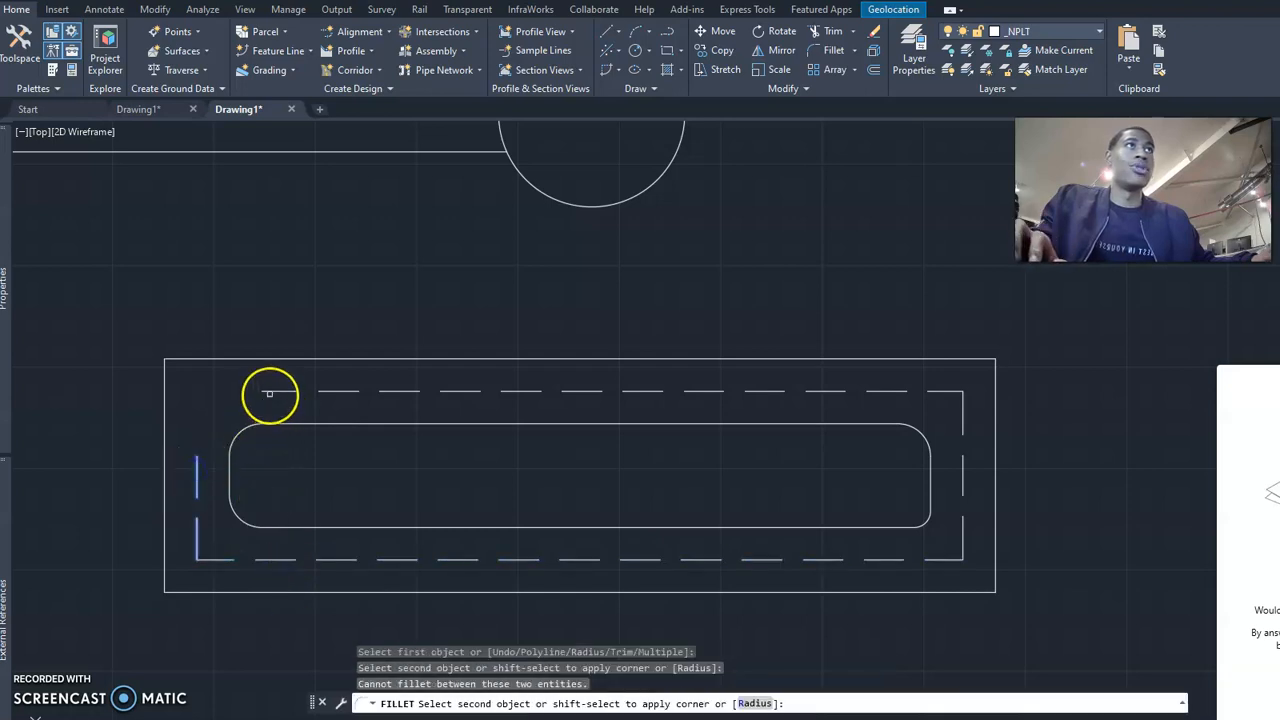
click(268, 392)
key(Escape)
key(Escape)
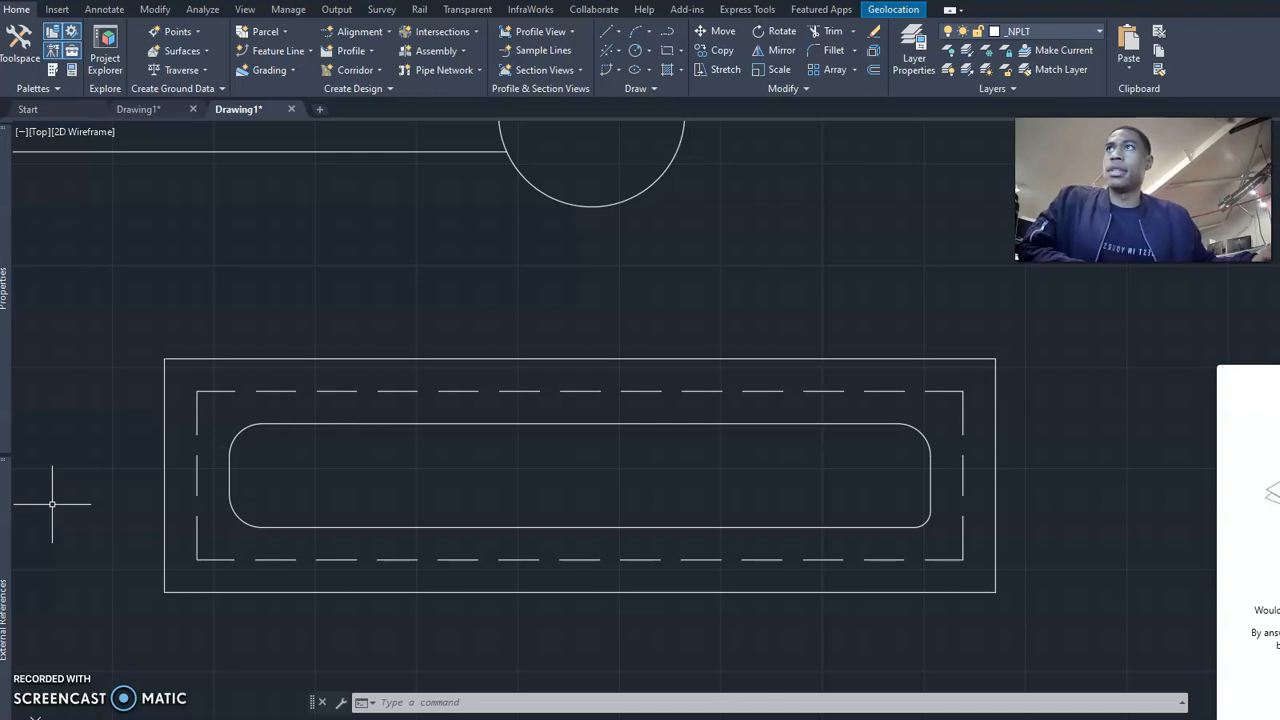
scroll(486, 371, down, 2)
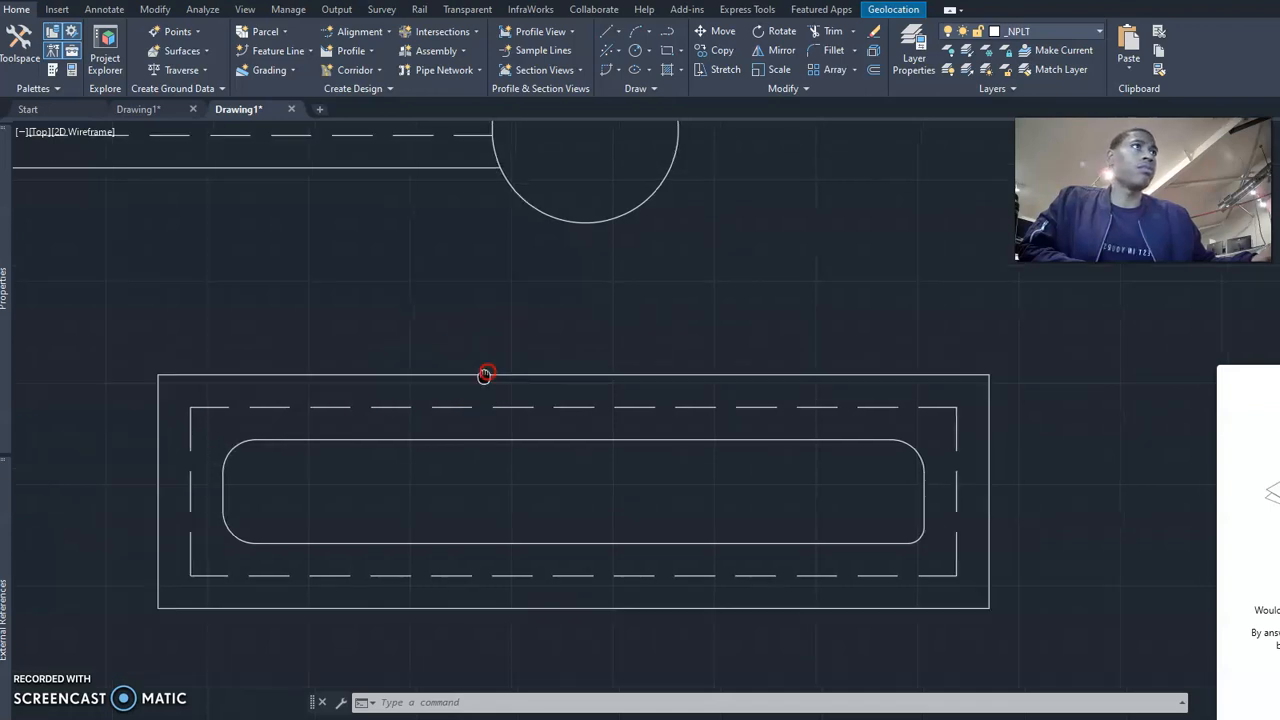
middle_drag(511, 378, 493, 421)
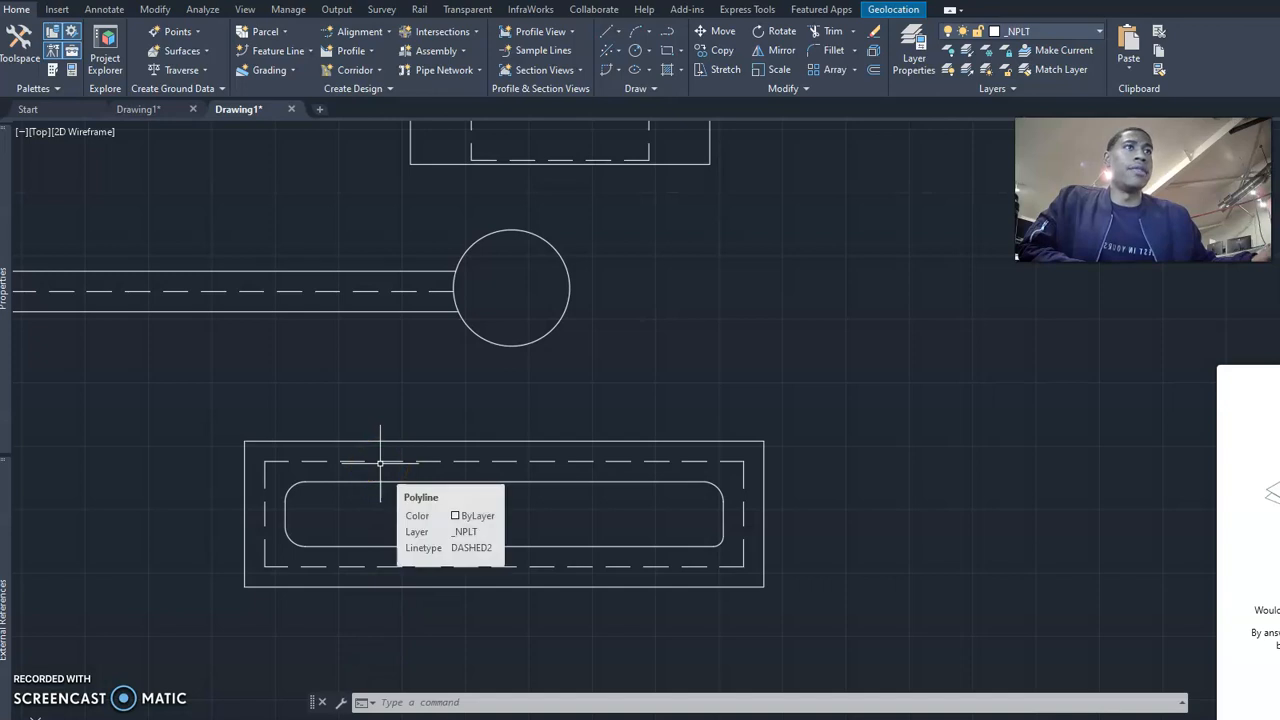
middle_drag(609, 389, 571, 441)
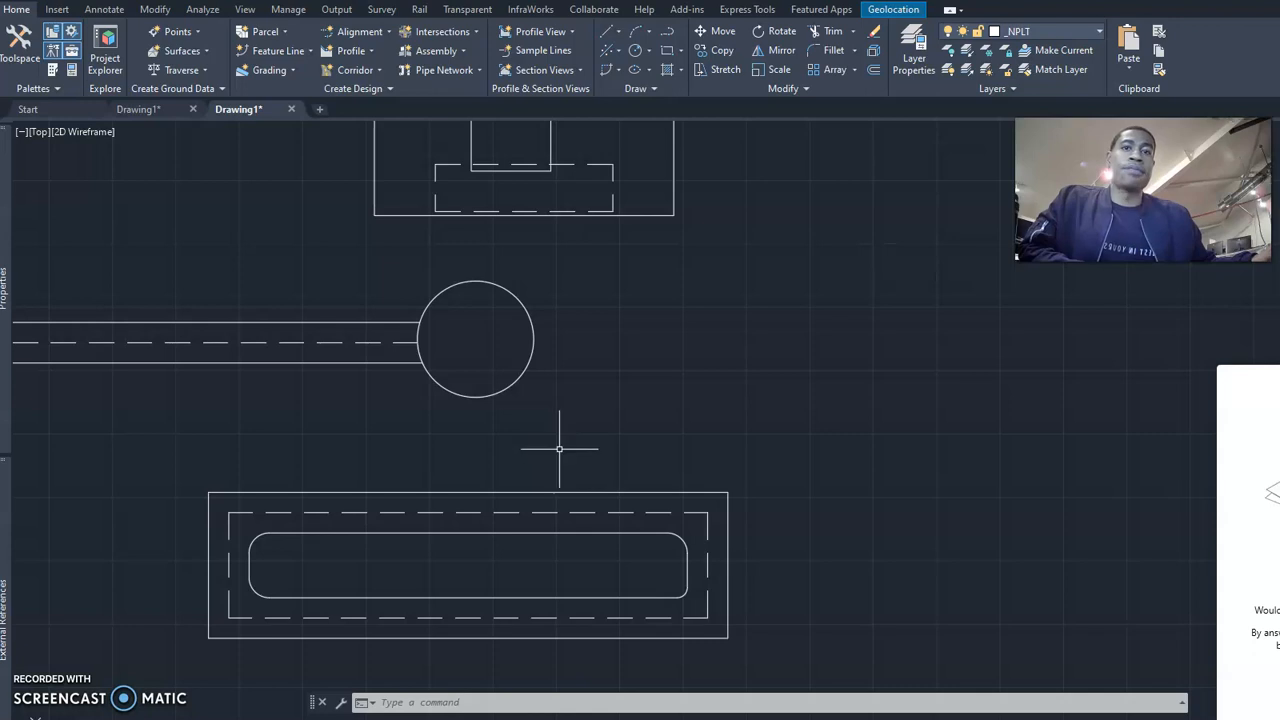
click(555, 451)
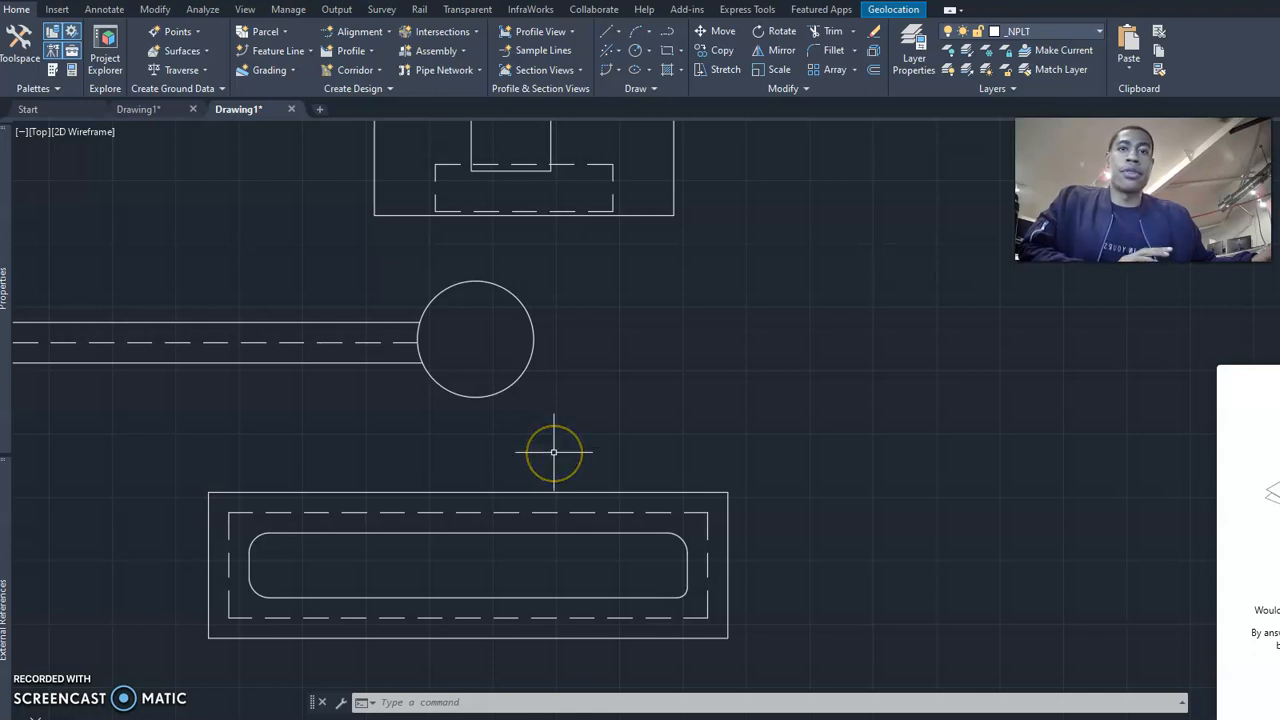
click(547, 457)
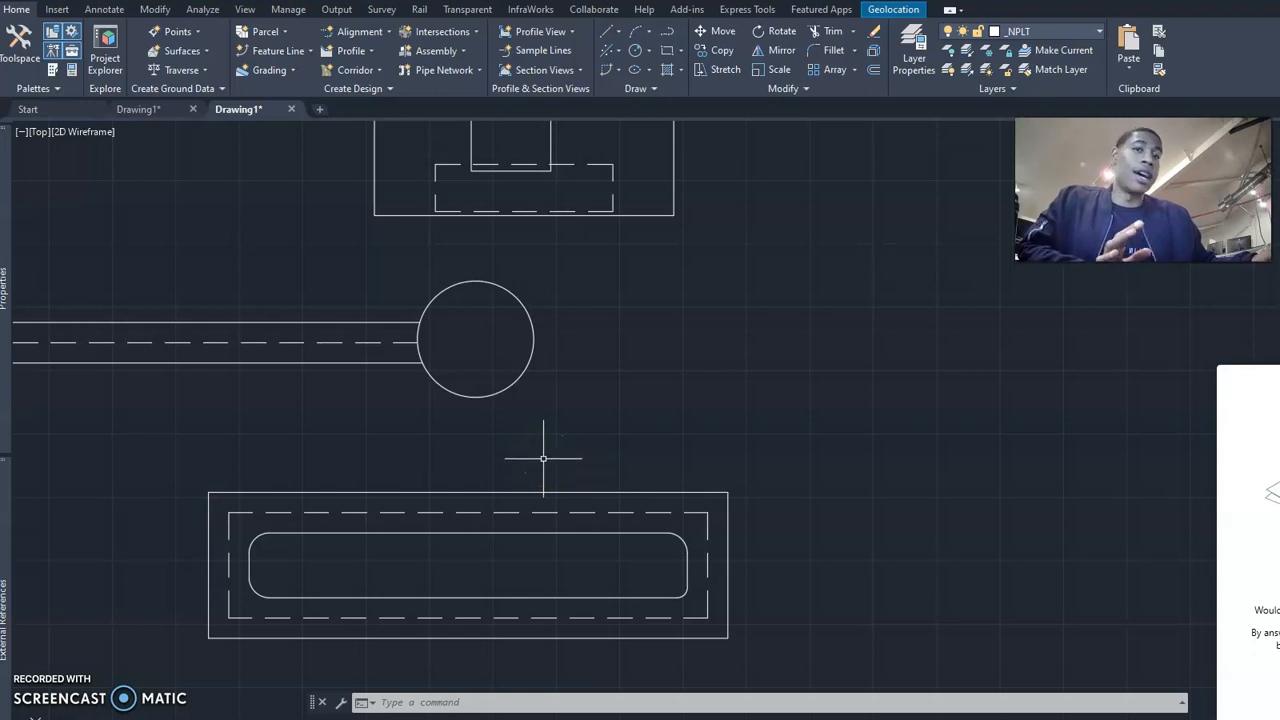
click(562, 444)
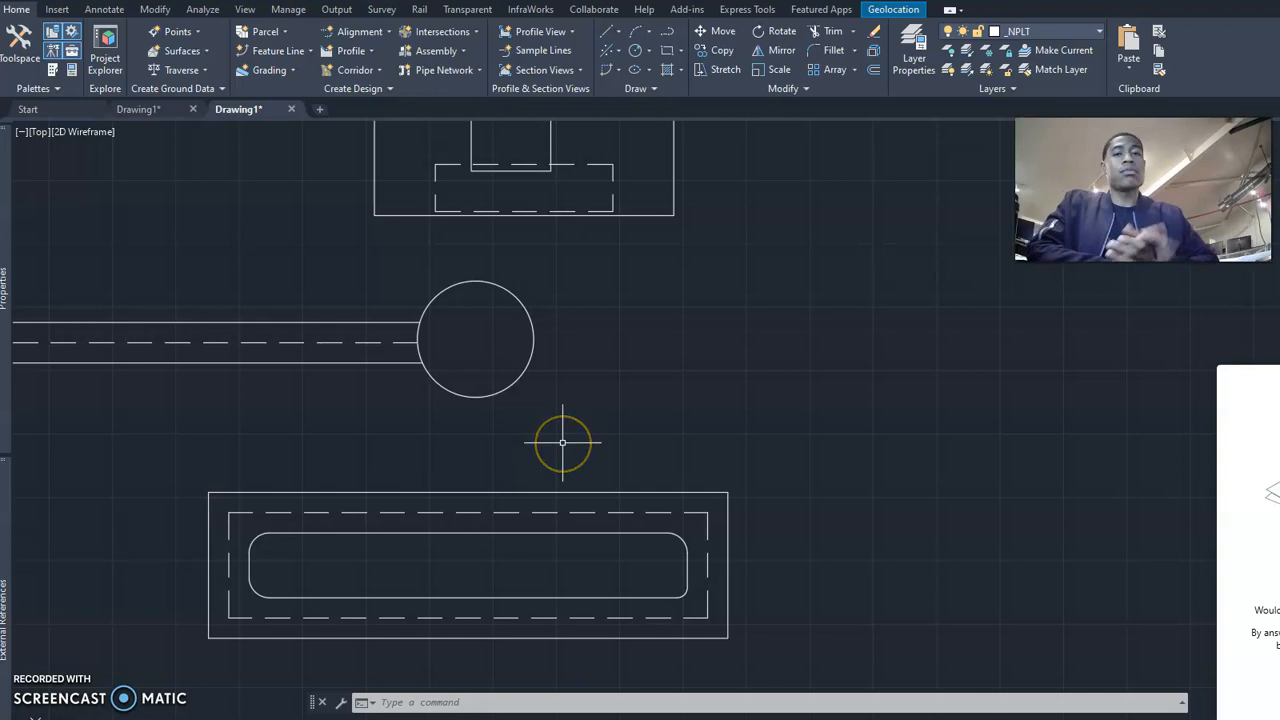